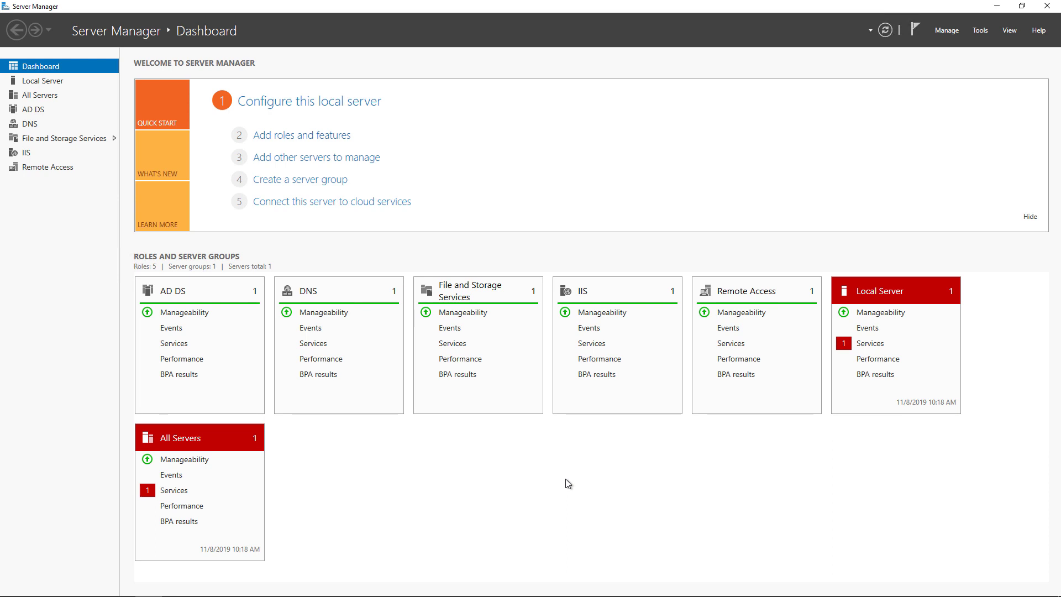
Step: Open the Tools menu in Server Manager to list the administrative tools
left_click(982, 31)
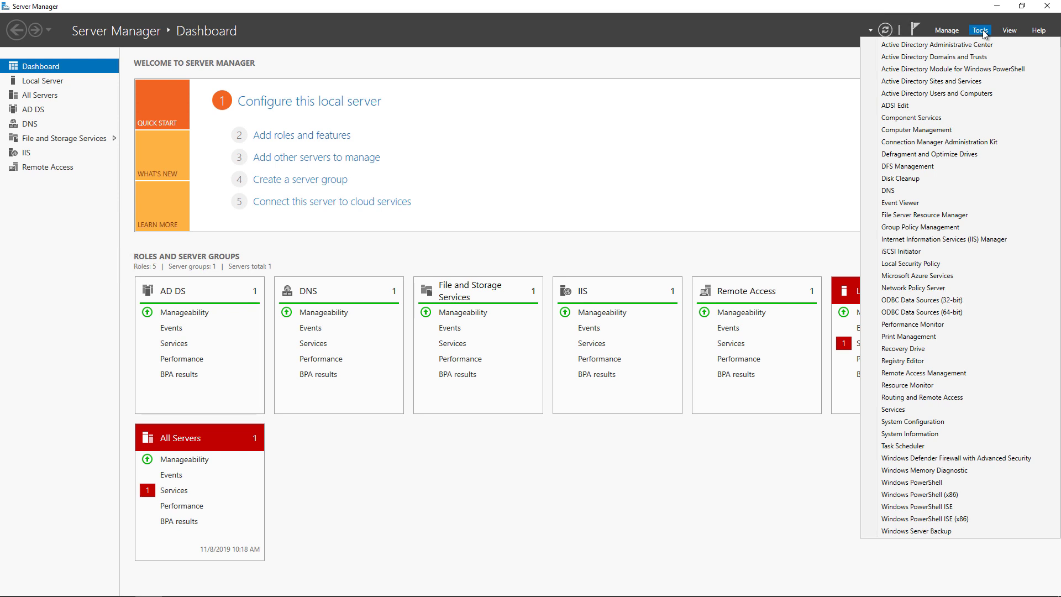
Step: Launch Group Policy Management and create a 'Force Background' GPO linked to TechPub.us
left_click(921, 227)
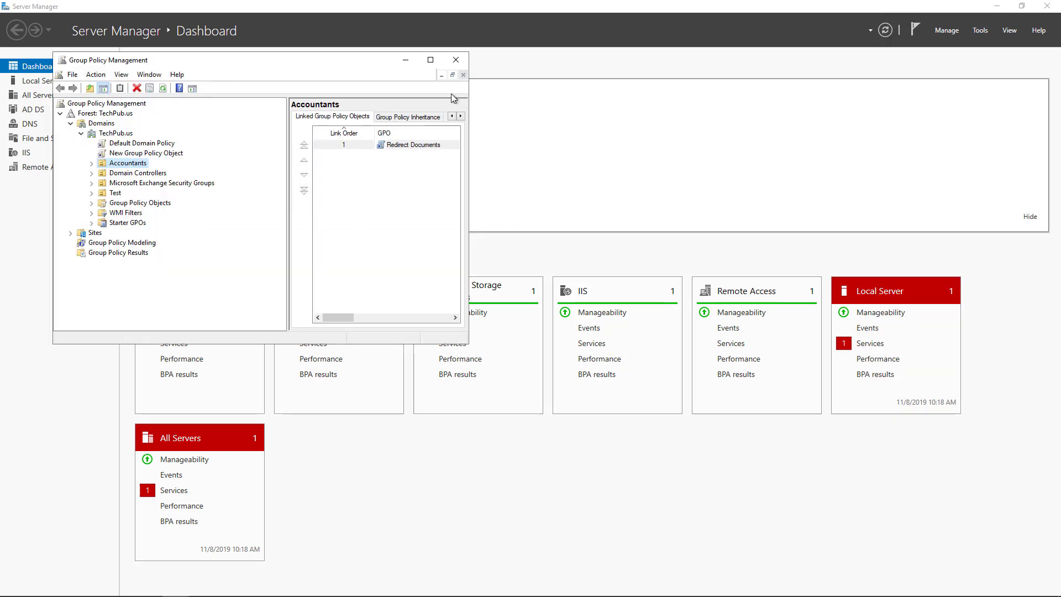
left_click(434, 62)
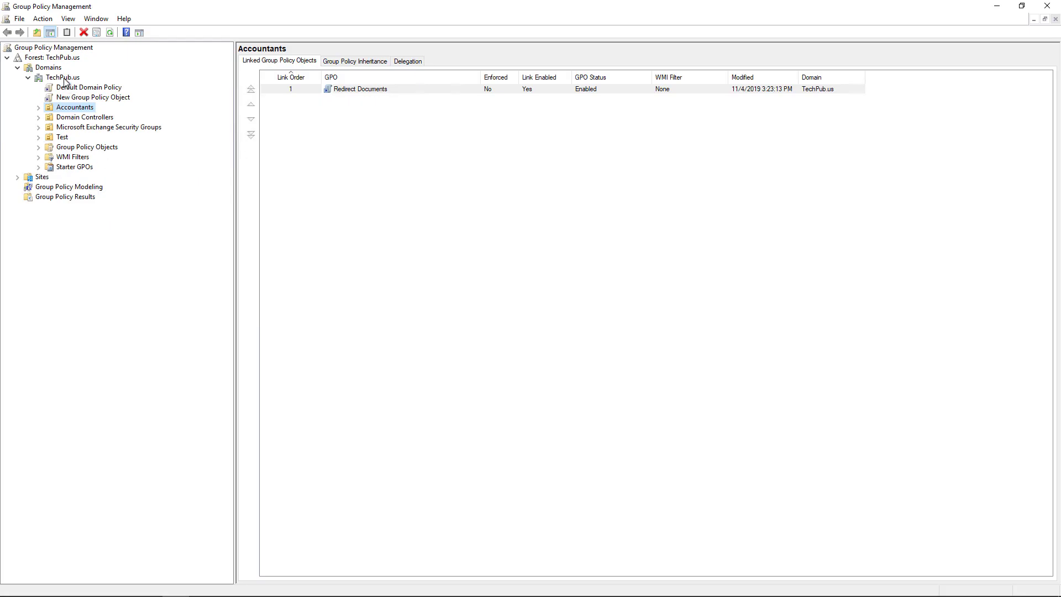
left_click(64, 79)
right_click(65, 82)
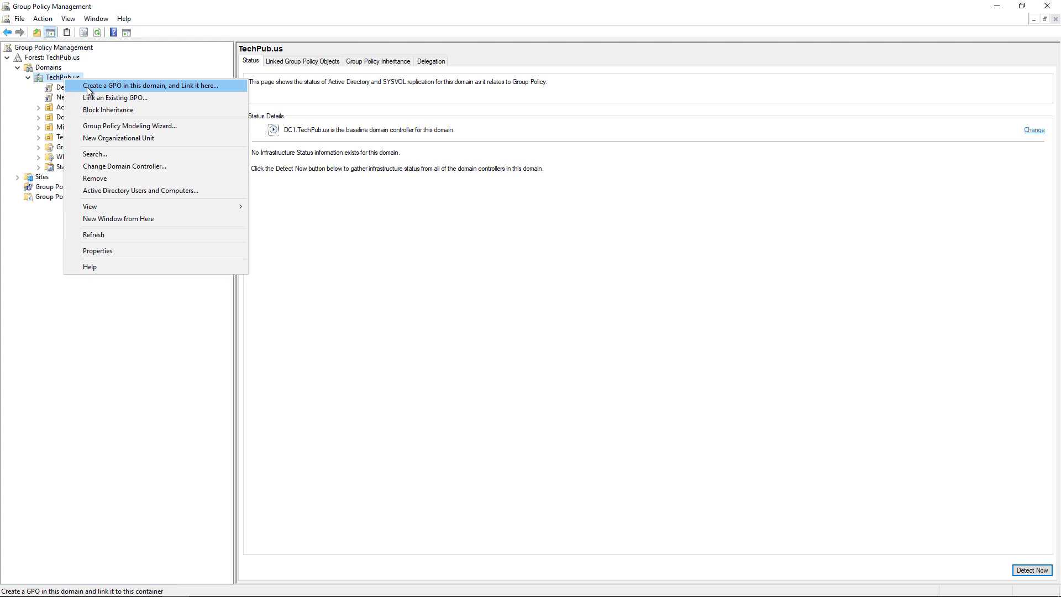
left_click(88, 86)
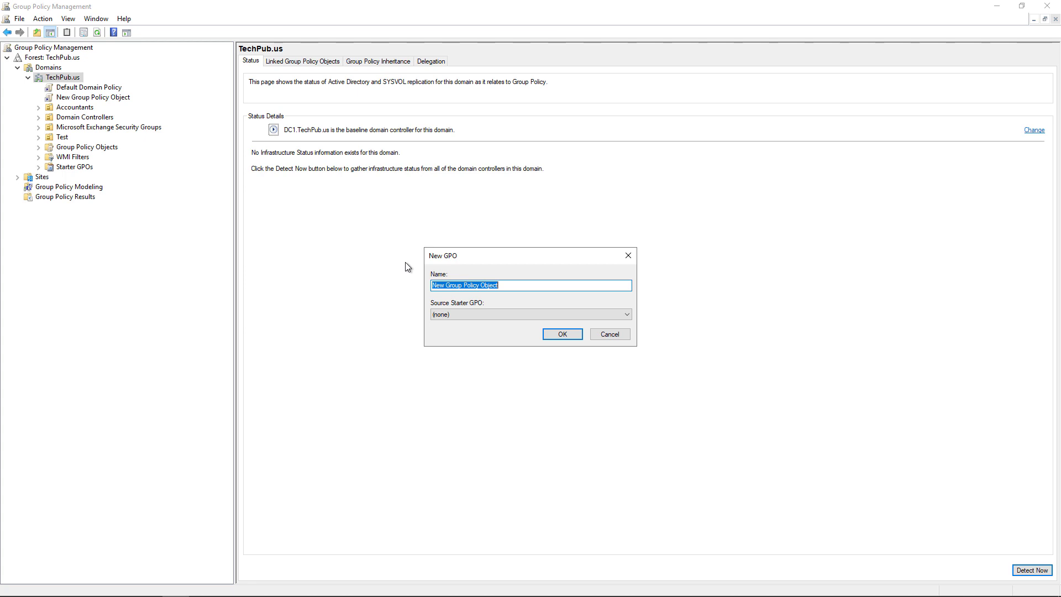
type("Force Background")
key("Return")
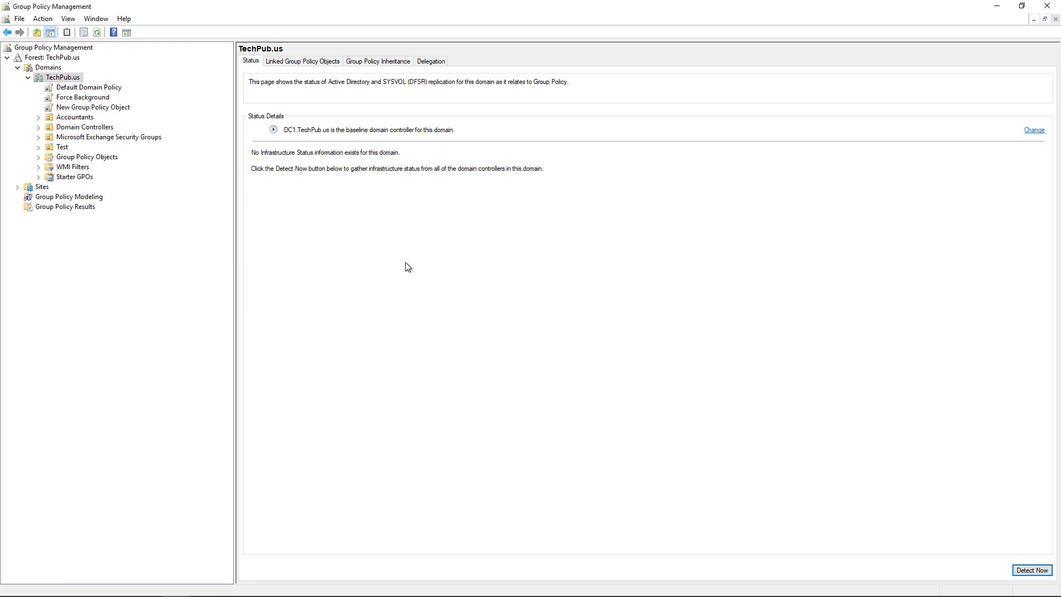
left_click(88, 98)
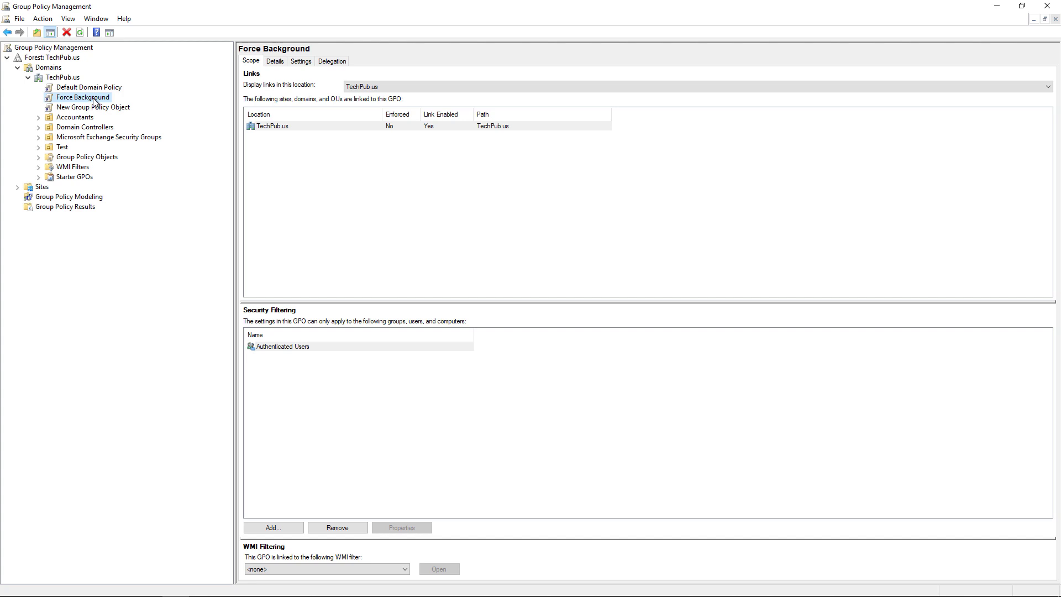
Step: Create a folder named 'Background' on Local Disk (C:) and open it
mouse_move(125, 595)
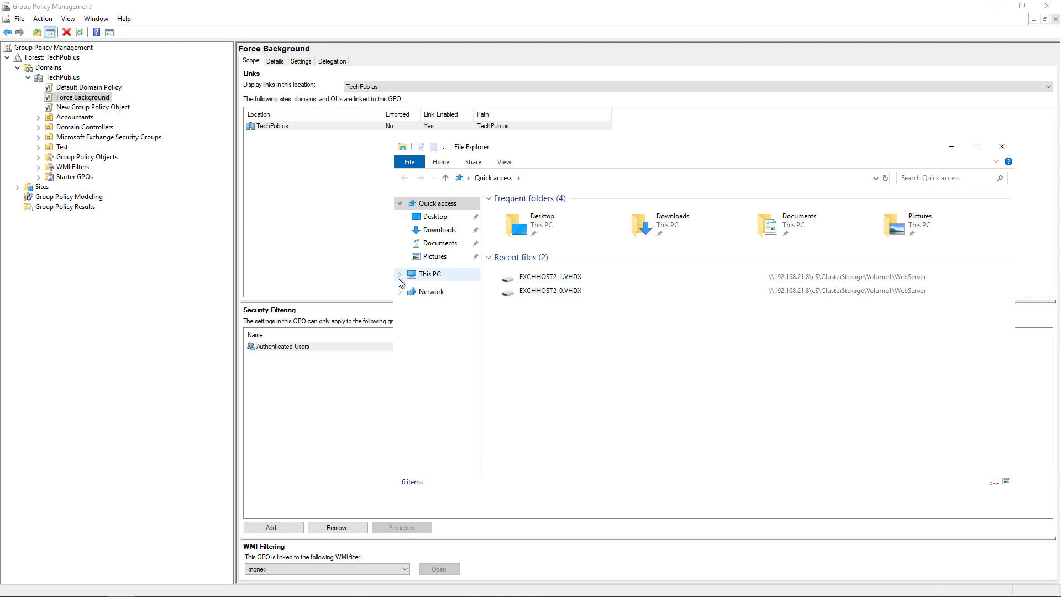
left_click(426, 274)
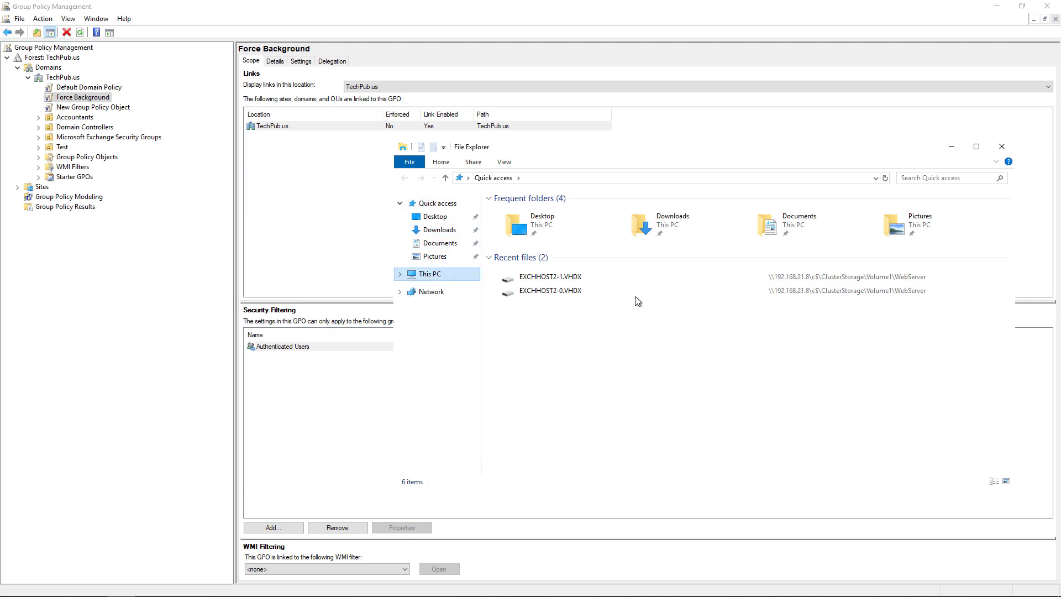
double_click(621, 328)
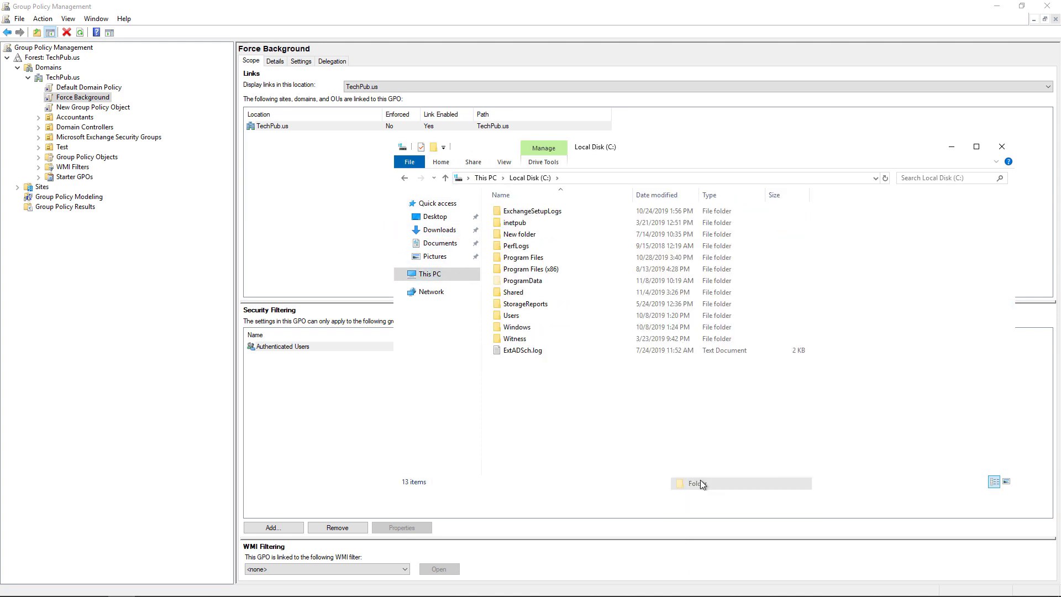
key("ctrl+shift+n")
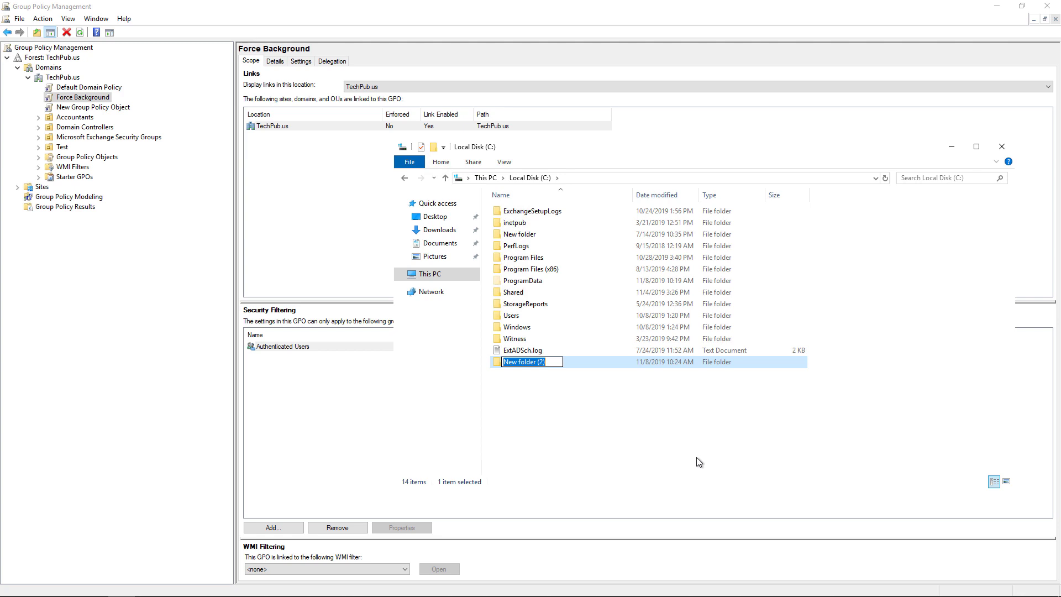
type("Background")
key("Return")
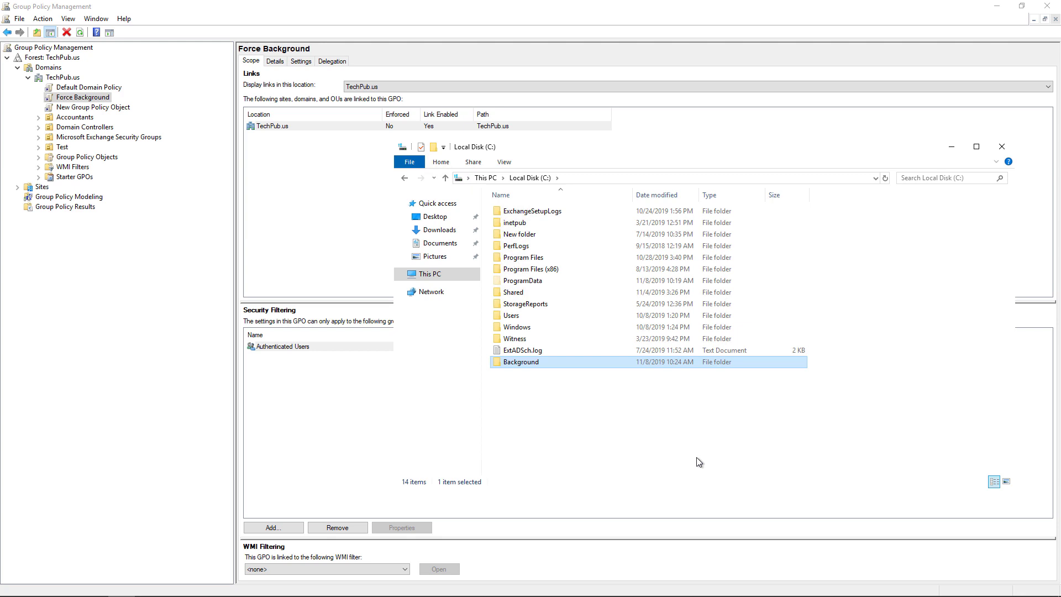
key("Return")
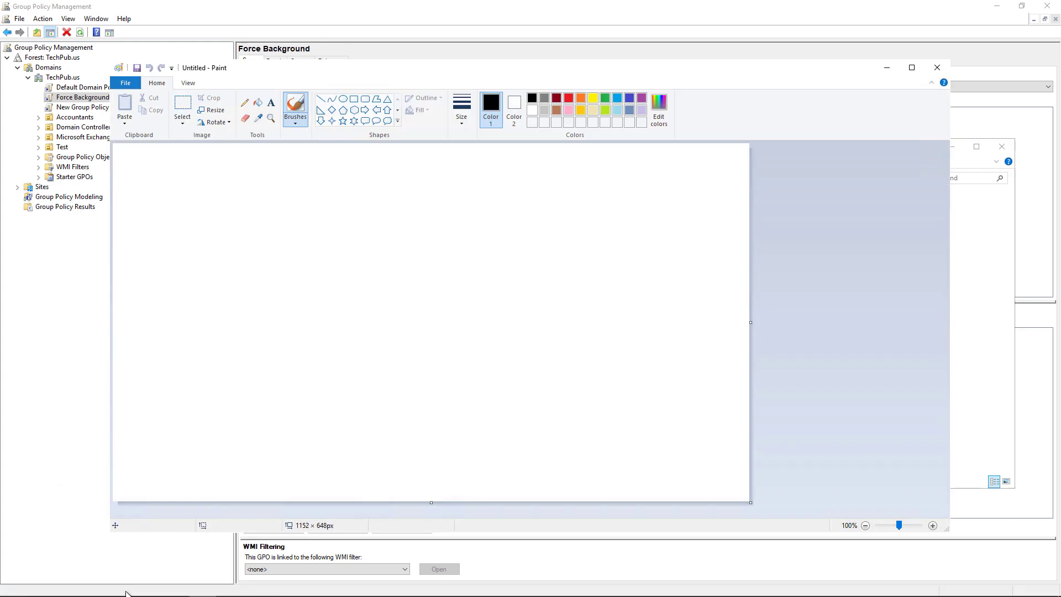
Step: Paint the Awesome Company star picture and save it as Background.png in C:\Background
left_click(393, 338)
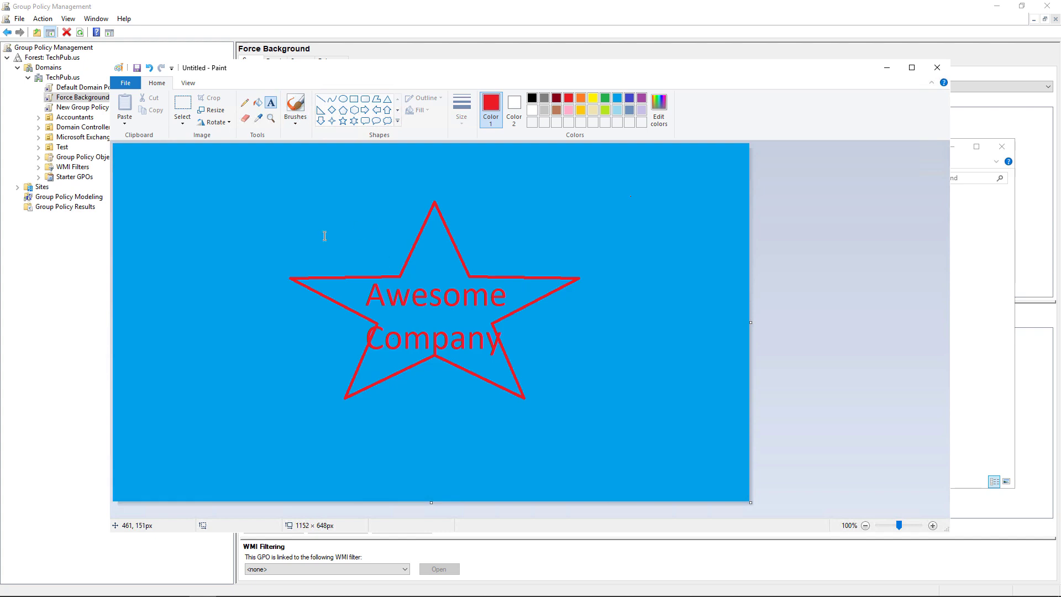
left_click(126, 83)
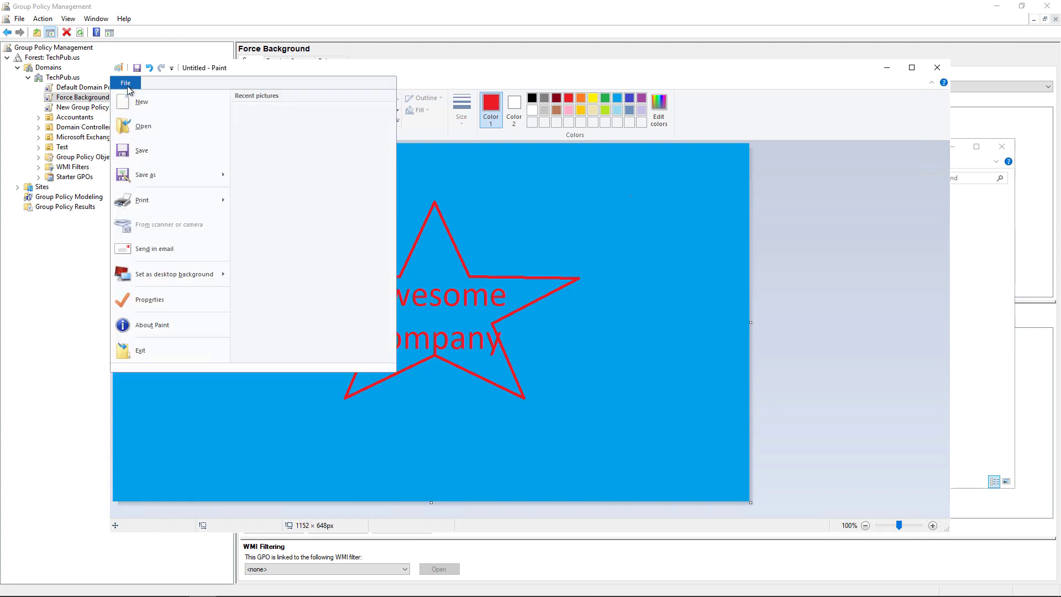
left_click(153, 176)
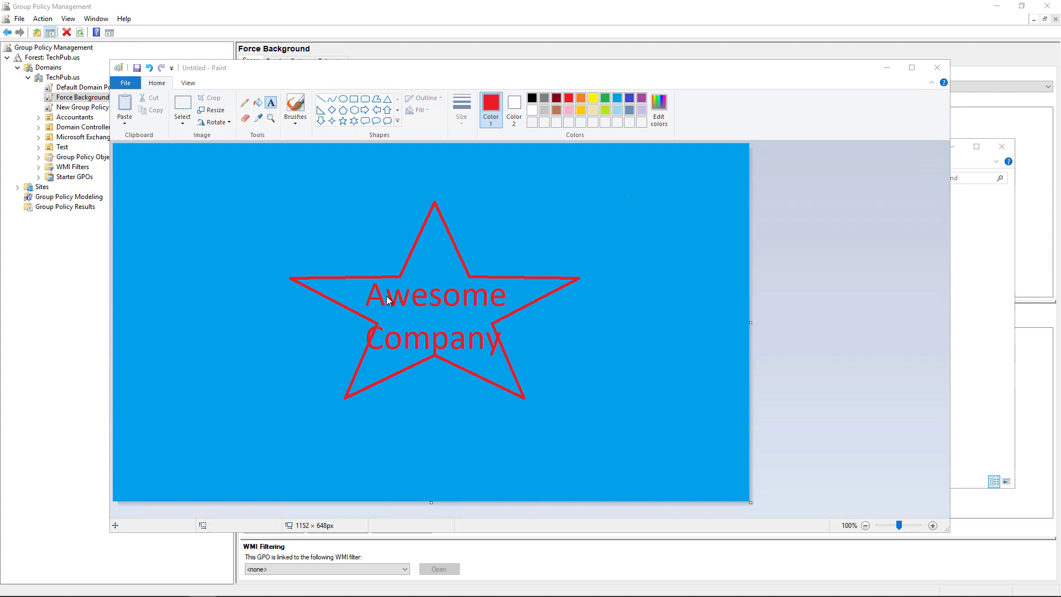
double_click(492, 381)
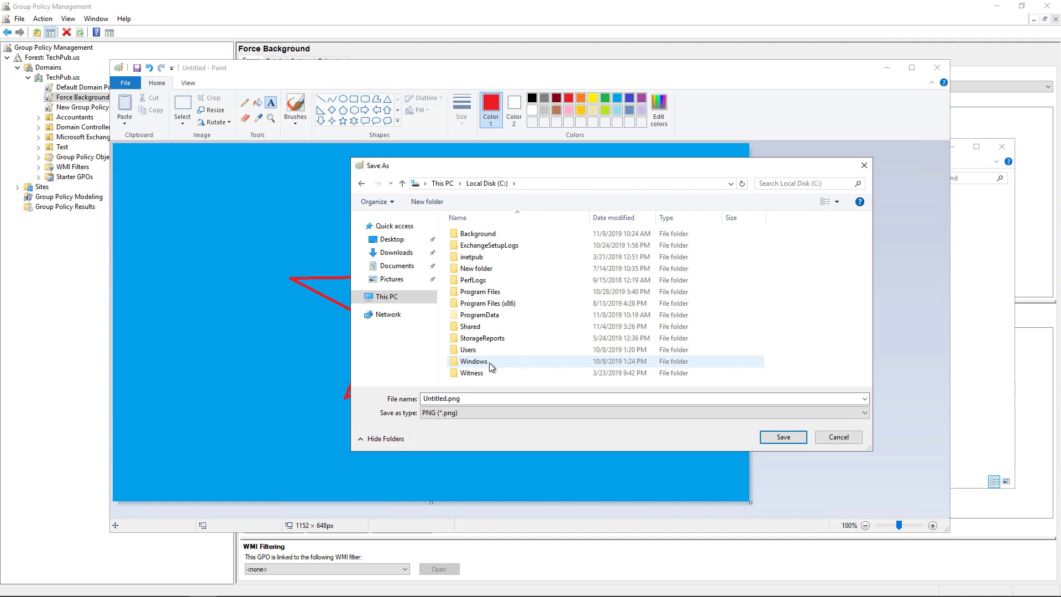
double_click(482, 235)
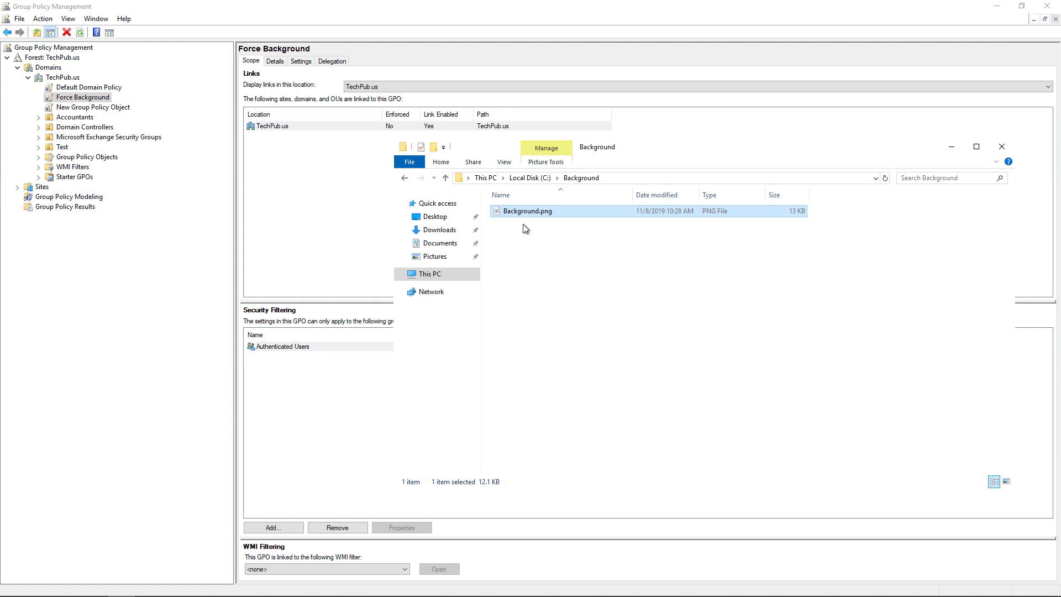
Step: Turn on advanced sharing for the C:\Background folder from its Properties
left_click(526, 179)
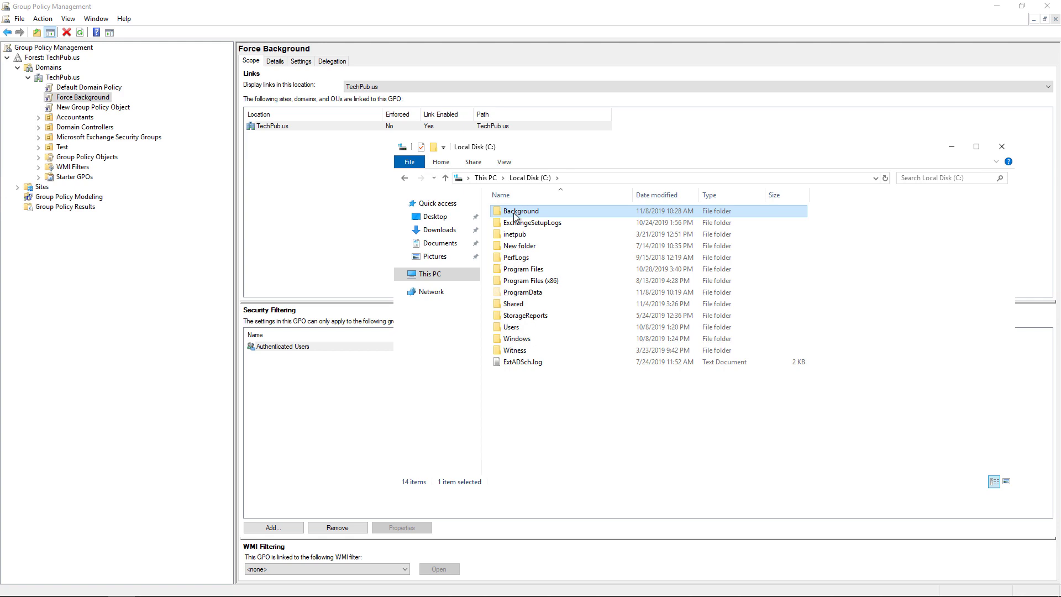
right_click(515, 216)
left_click(569, 414)
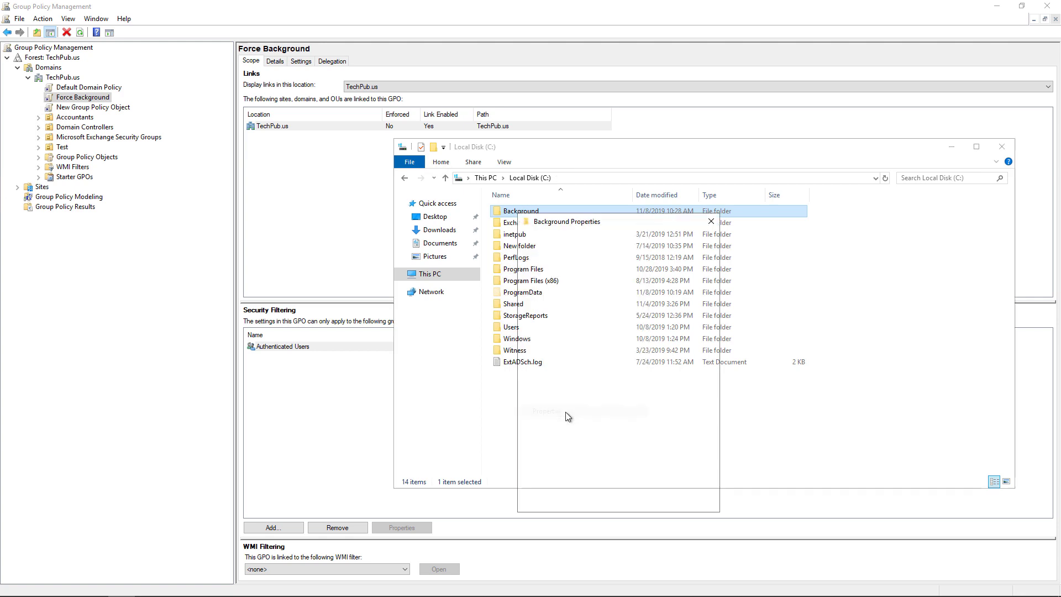
left_click_drag(608, 222, 548, 117)
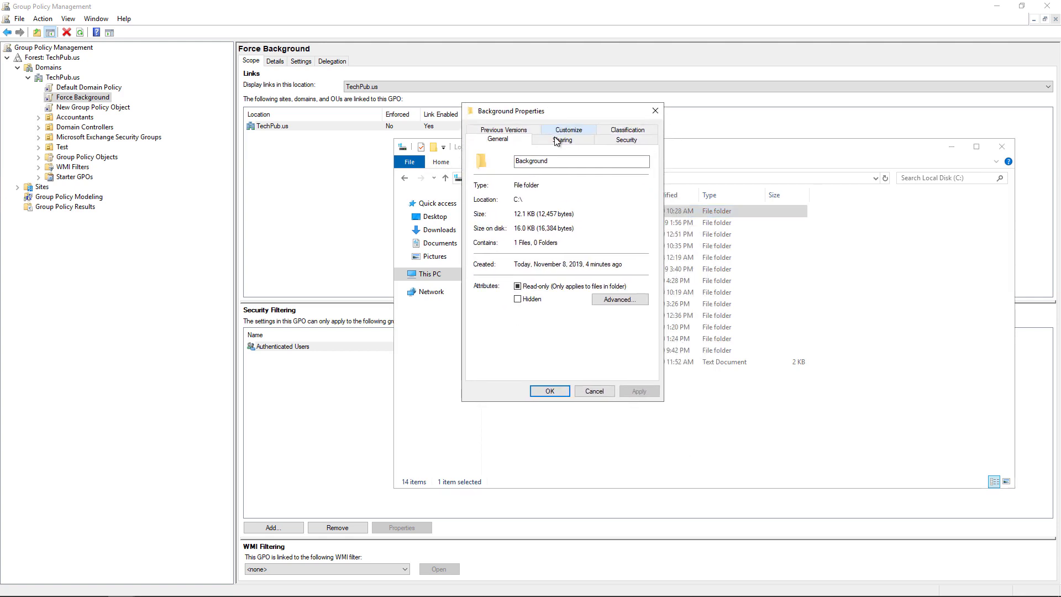
left_click(557, 139)
left_click(507, 275)
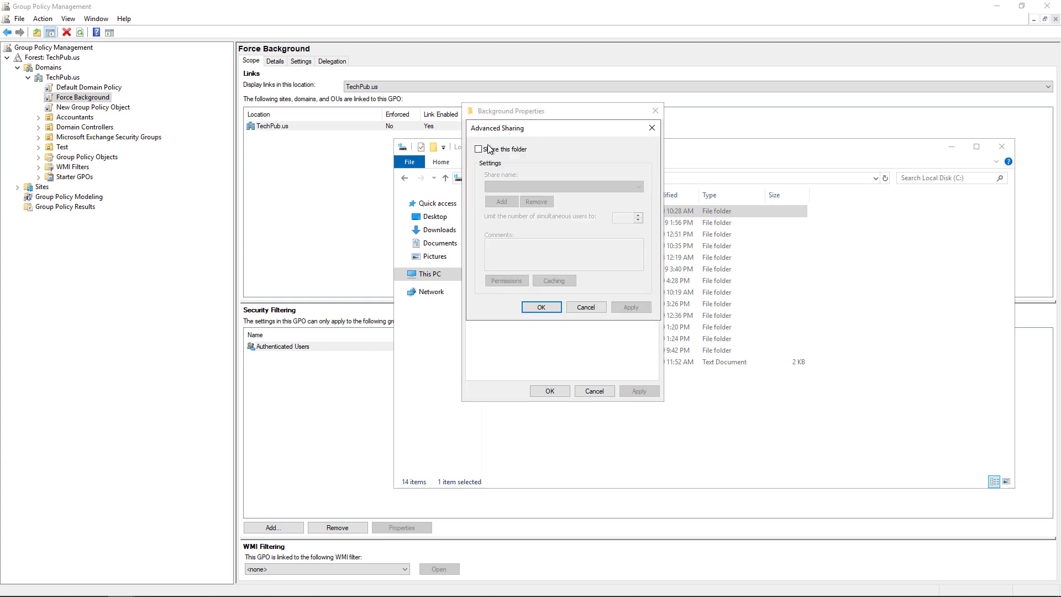
left_click(492, 150)
Step: Grant Domain Users Full Control on the Background share and remove Everyone
left_click(510, 281)
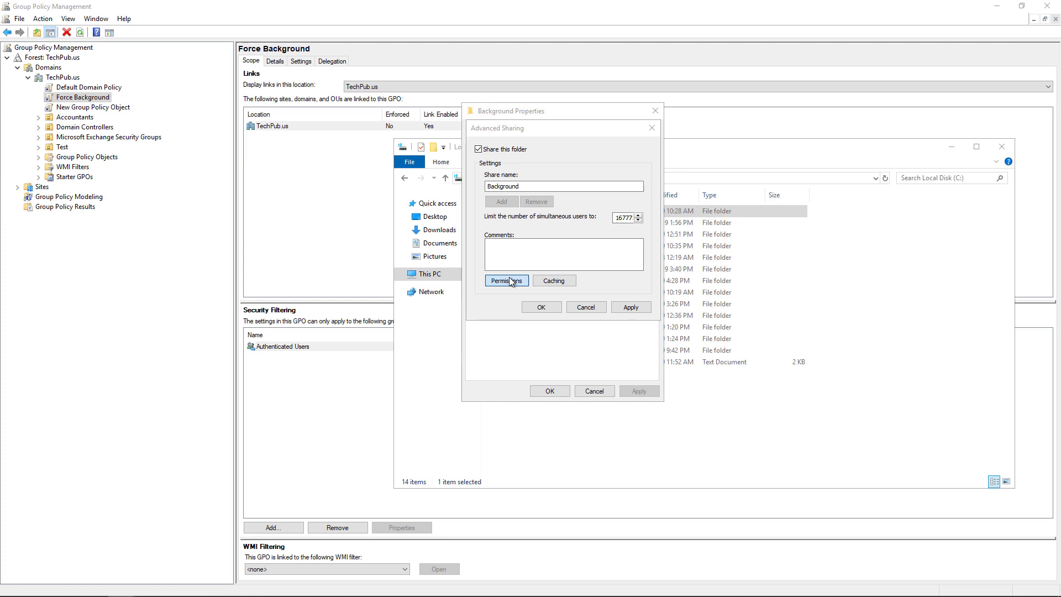
left_click(591, 242)
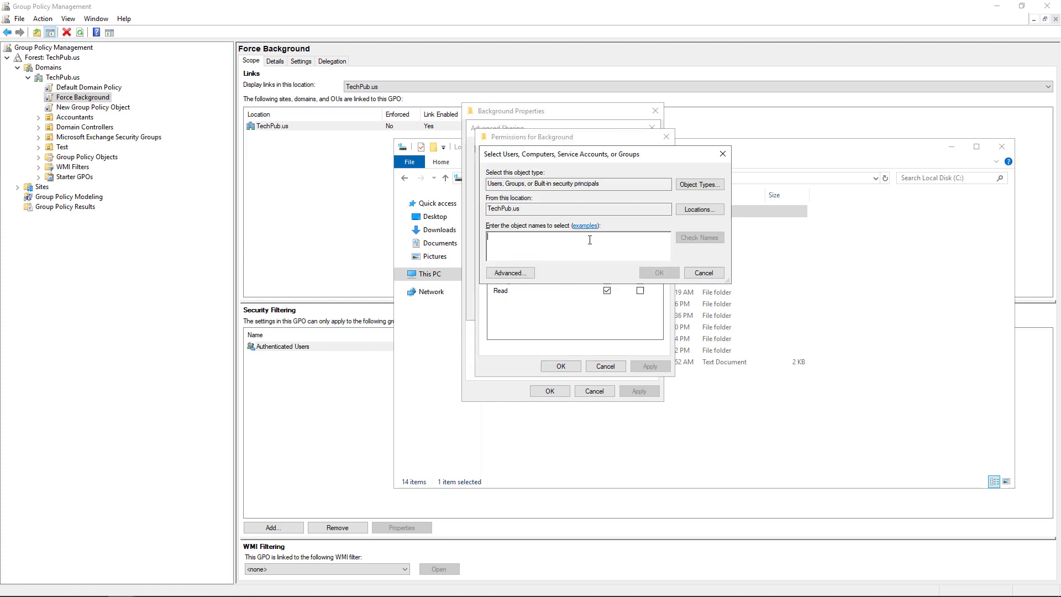
type("domain users")
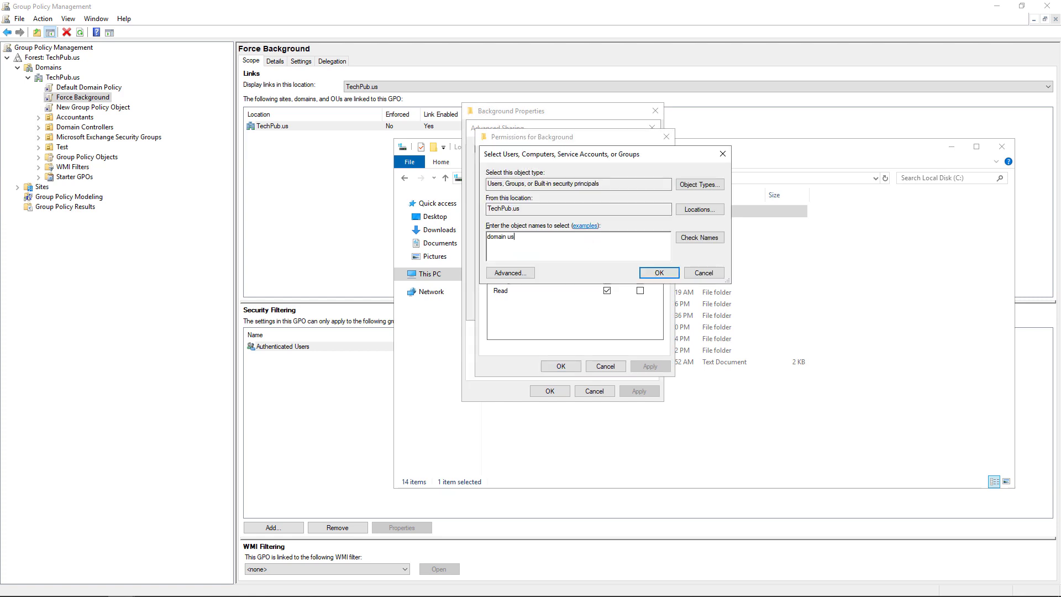
left_click(703, 242)
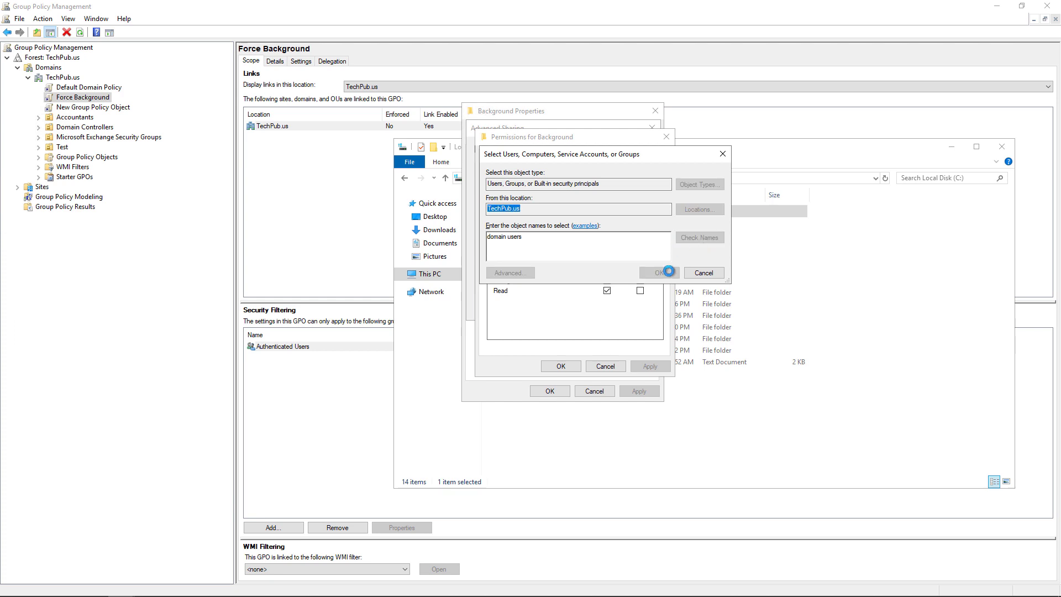
left_click(659, 274)
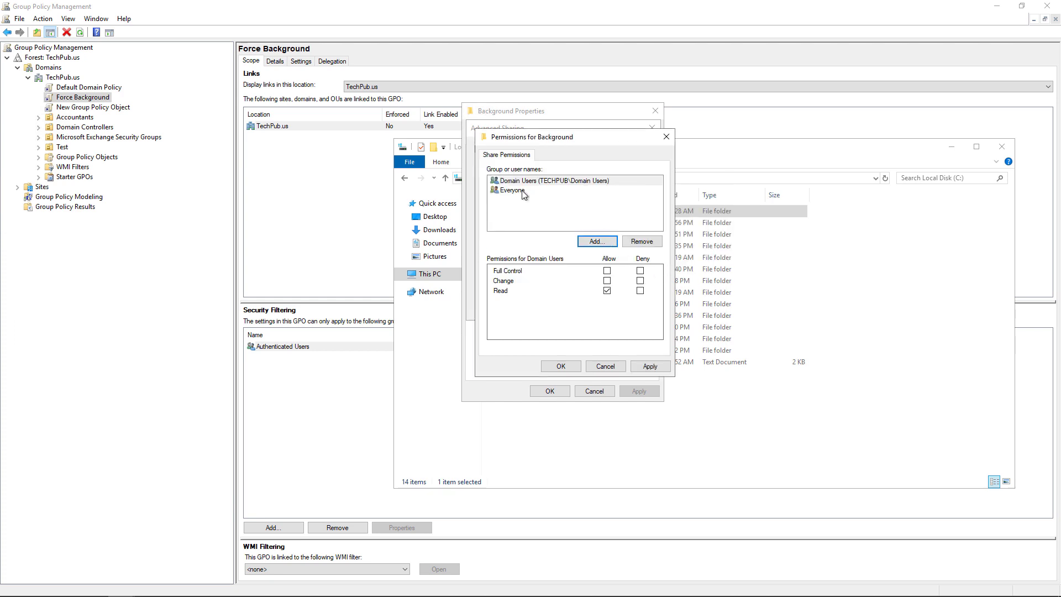
left_click(522, 192)
left_click(637, 242)
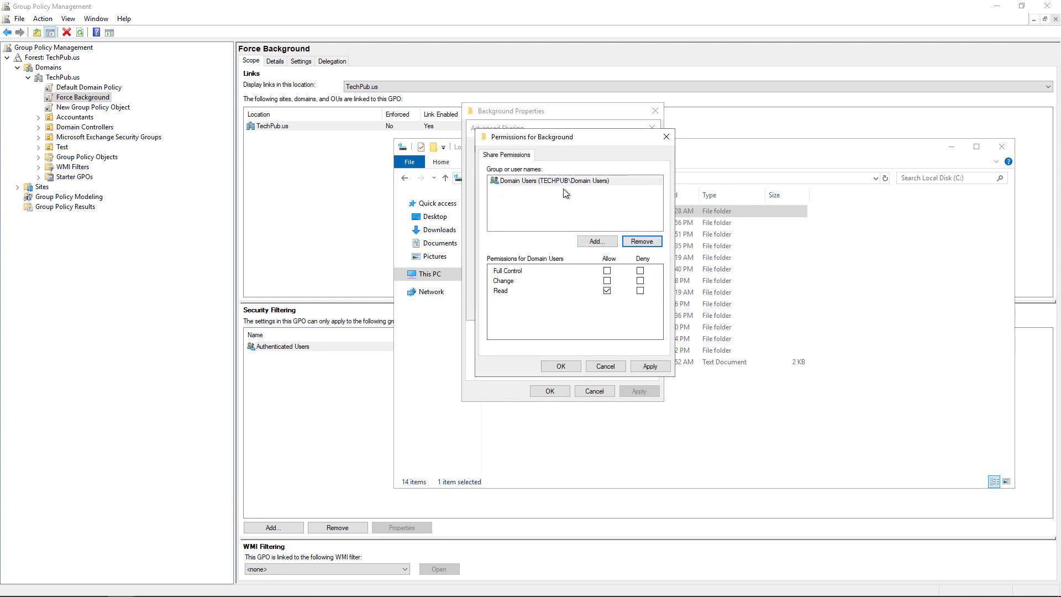
left_click(607, 270)
left_click(558, 366)
left_click(541, 307)
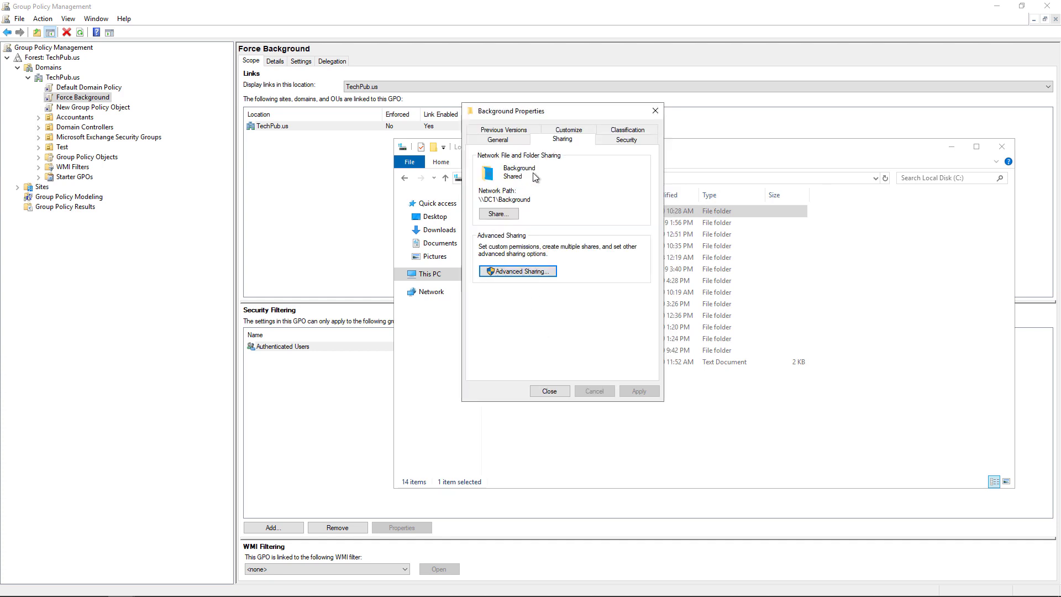
Step: Add Domain Users to the Background folder's security permissions and close its Properties
left_click(617, 143)
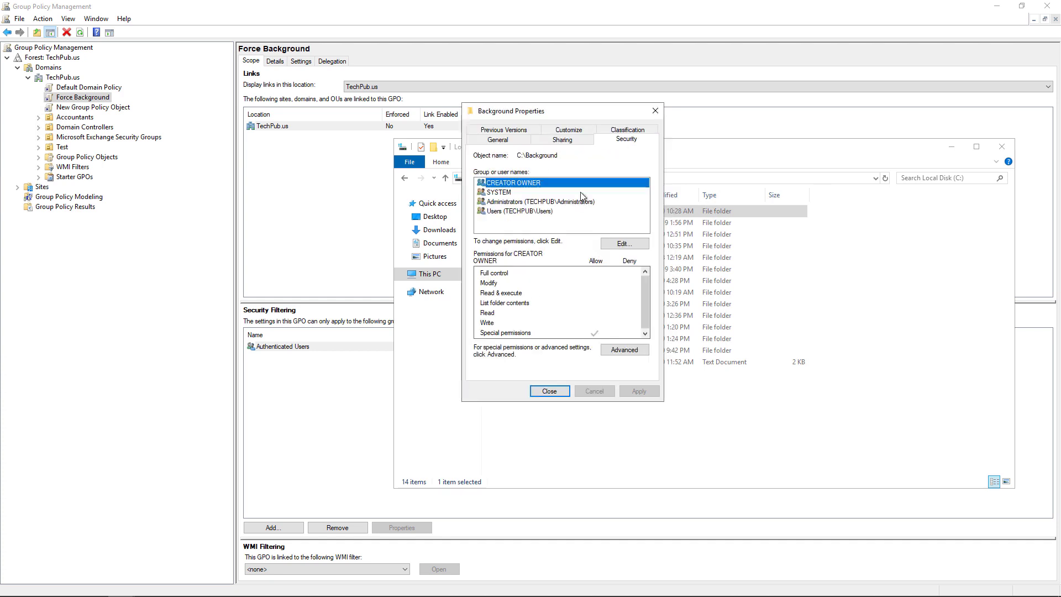
left_click(611, 241)
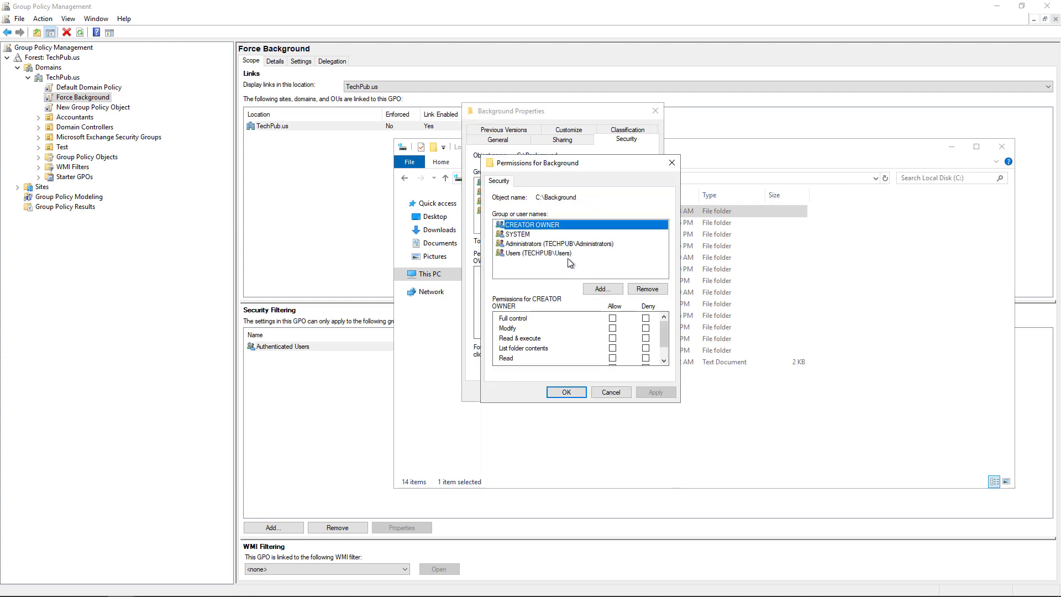
left_click(601, 289)
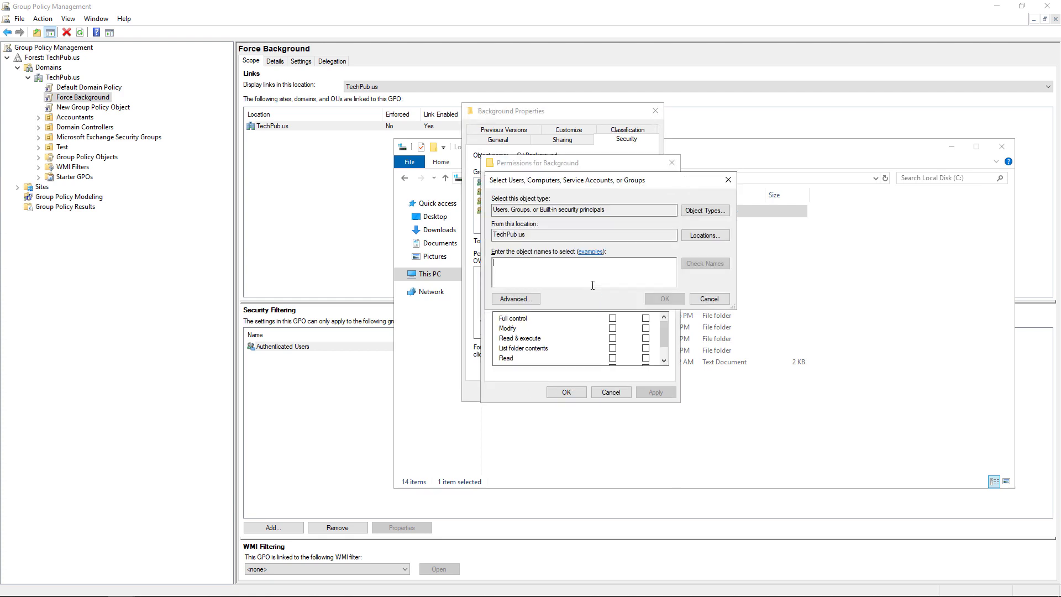
type("domain users")
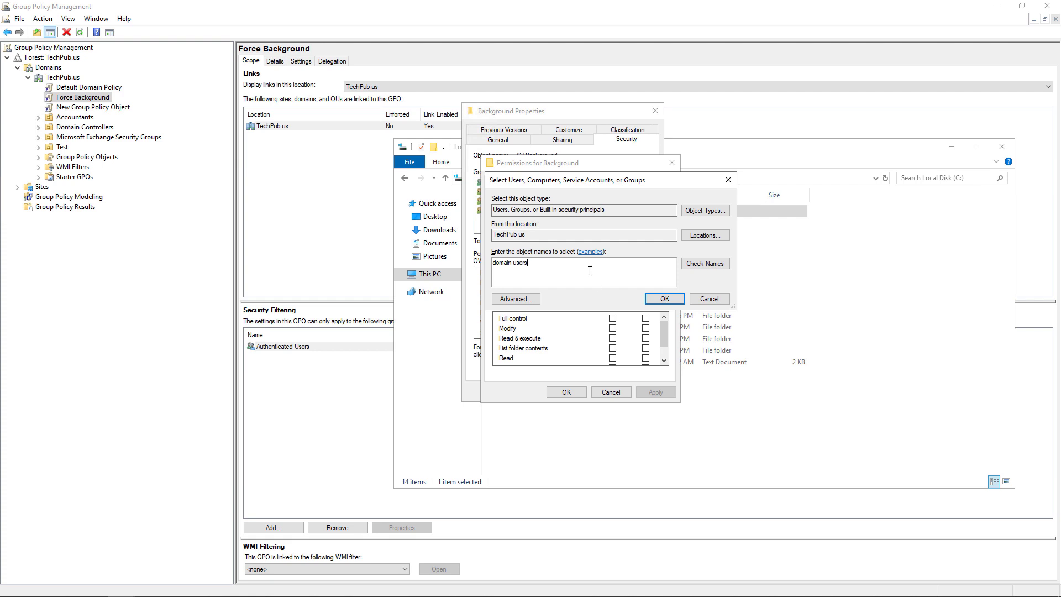
left_click(665, 298)
left_click_drag(668, 338, 668, 341)
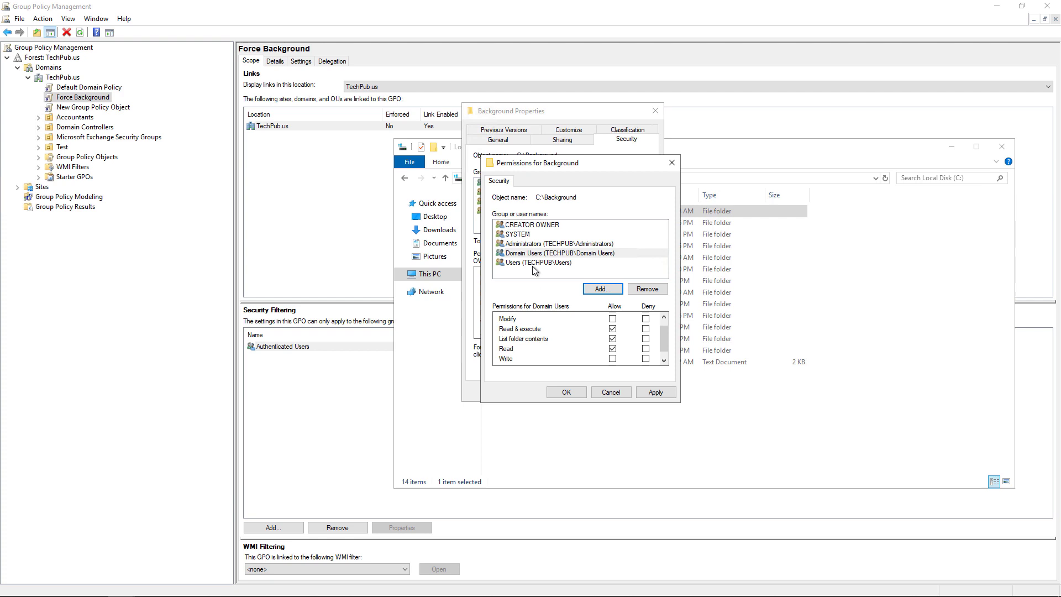
left_click(634, 267)
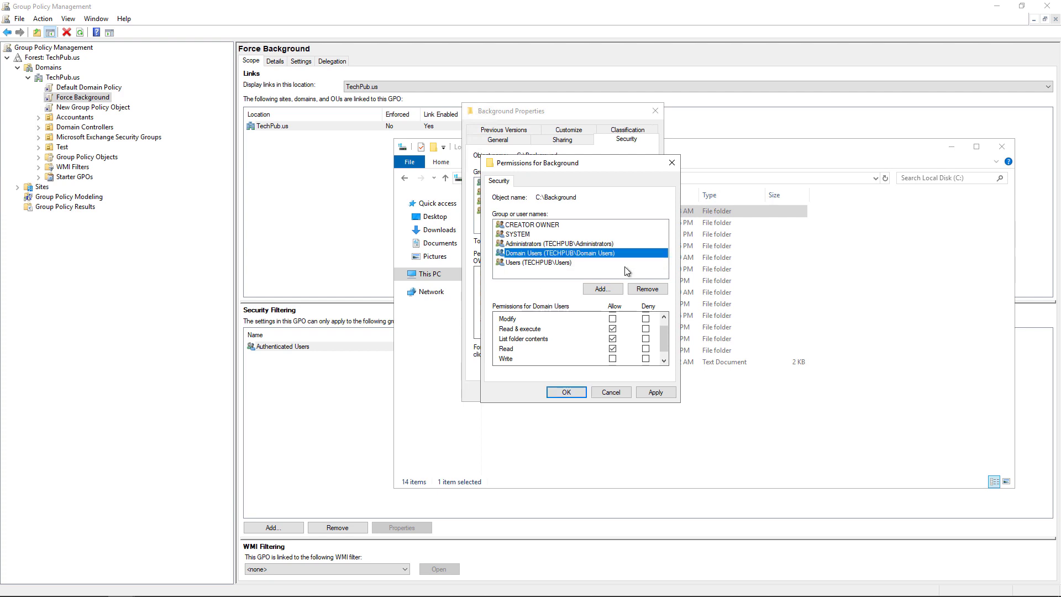
left_click(560, 395)
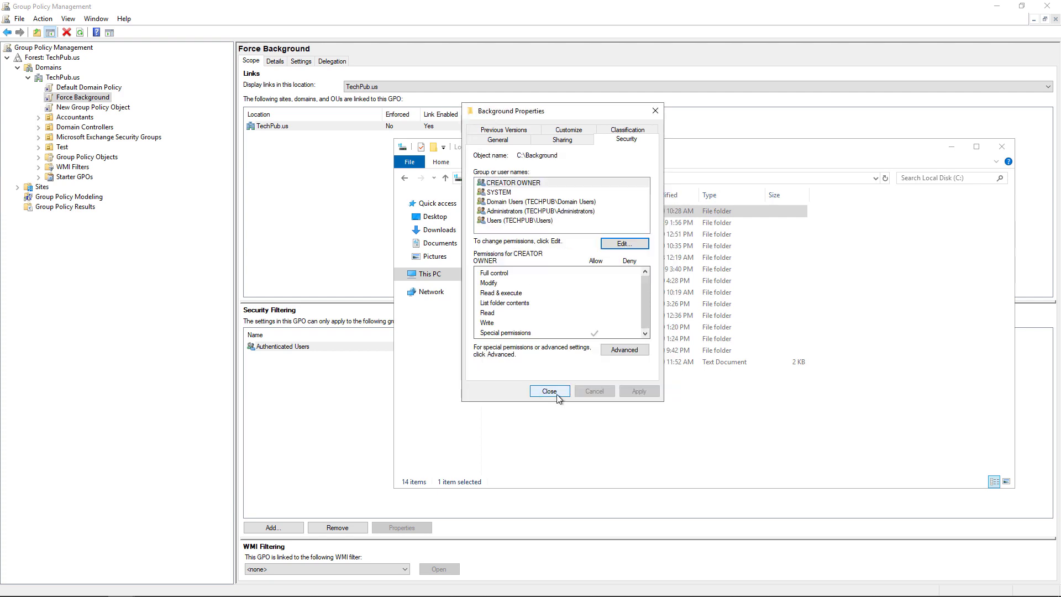
left_click(550, 391)
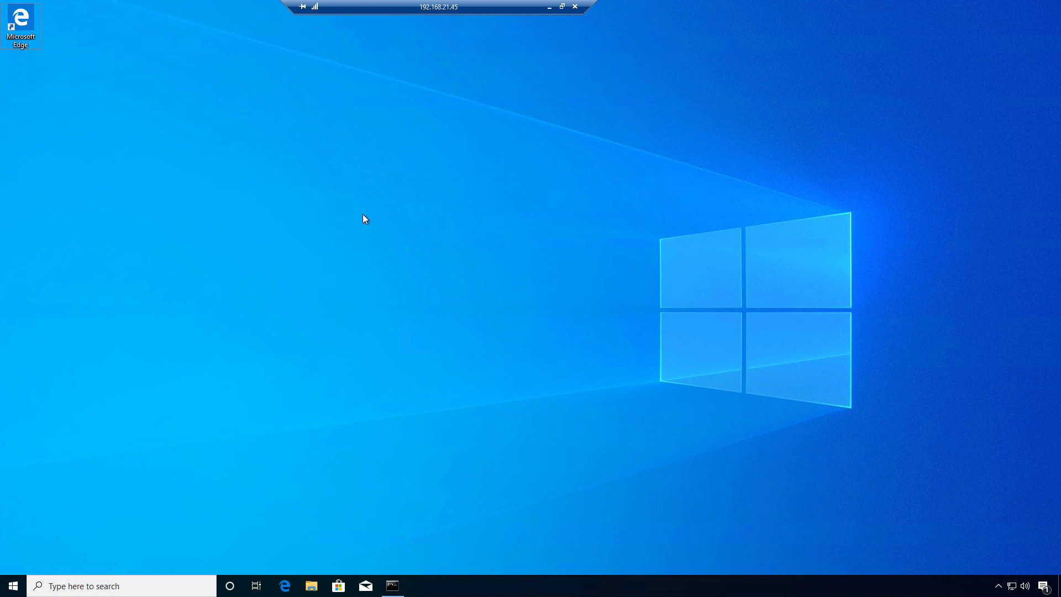
Step: On the client, browse \\dc1\Background, view Background.png, then close the viewer and Explorer
key("super+e")
left_click(406, 156)
type("\\\\dc1")
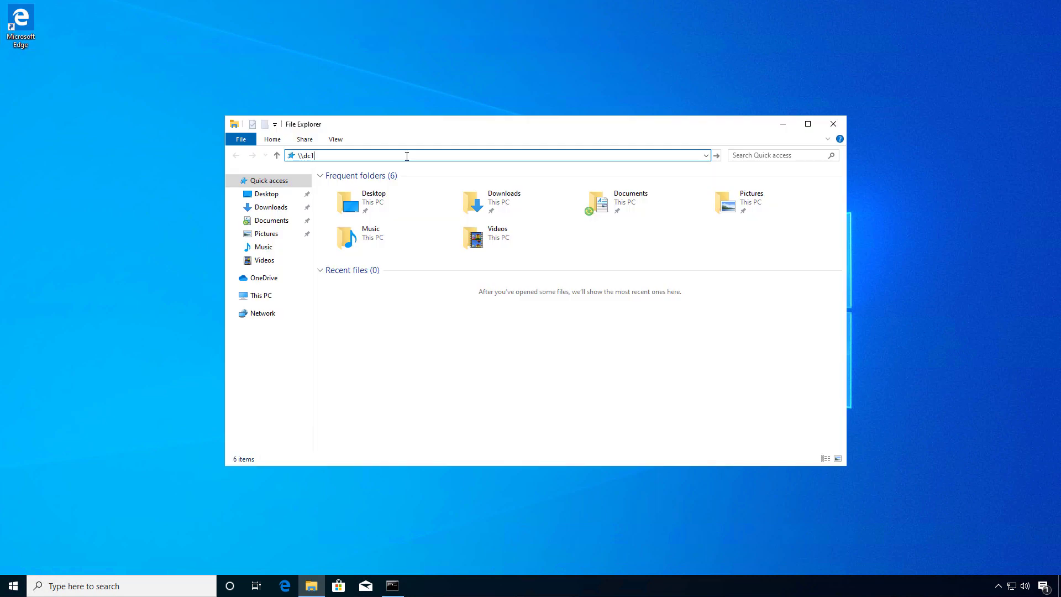
key("Return")
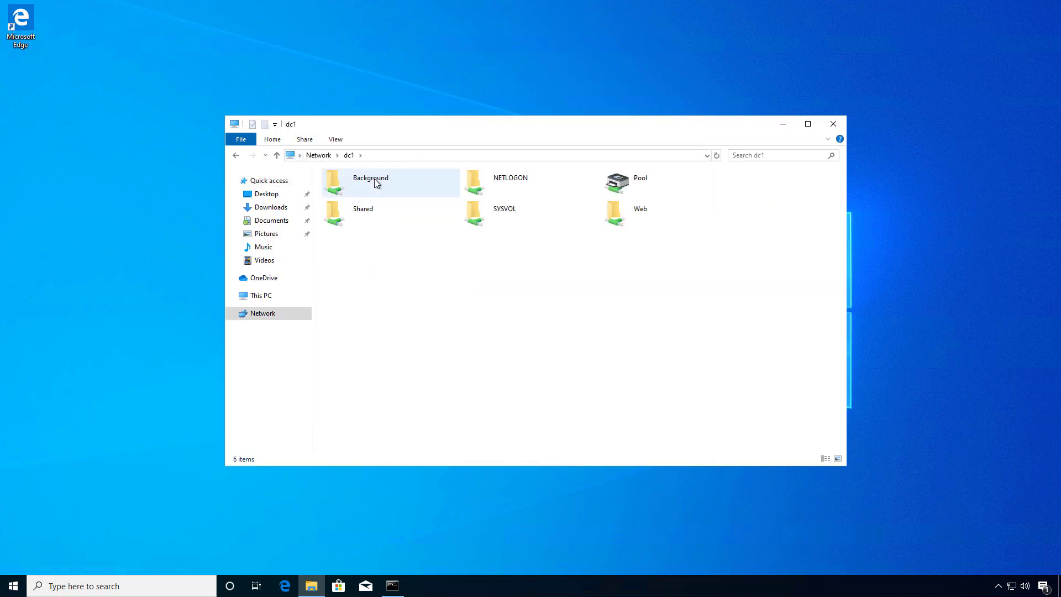
double_click(375, 180)
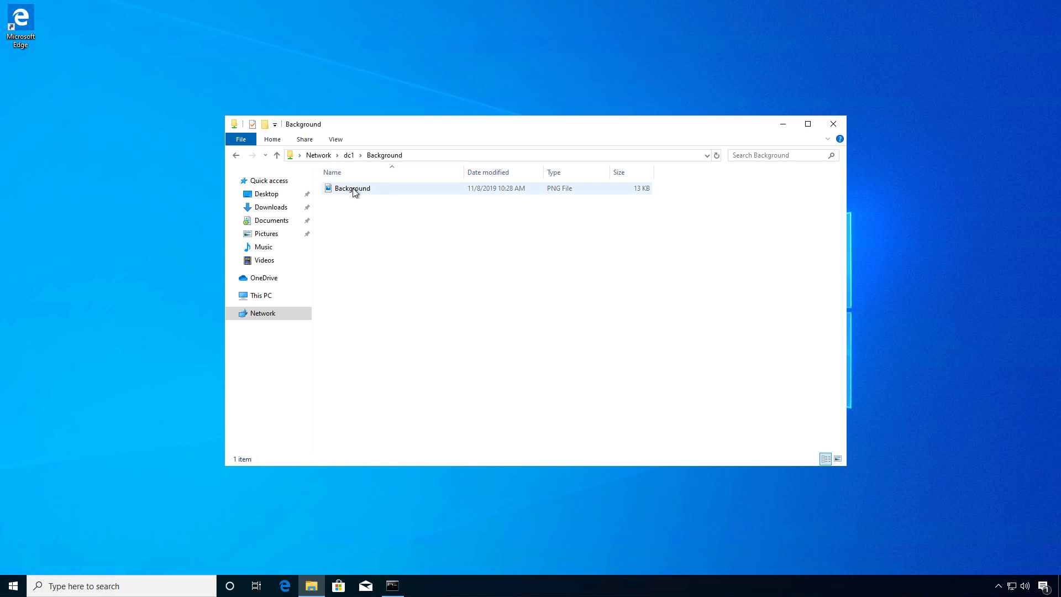
double_click(355, 191)
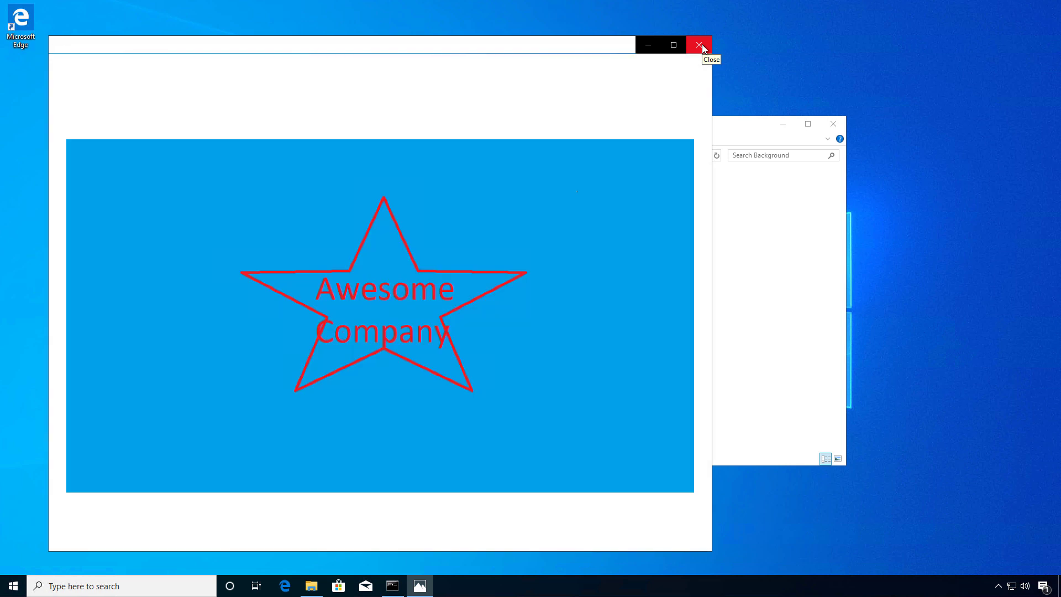
left_click(703, 48)
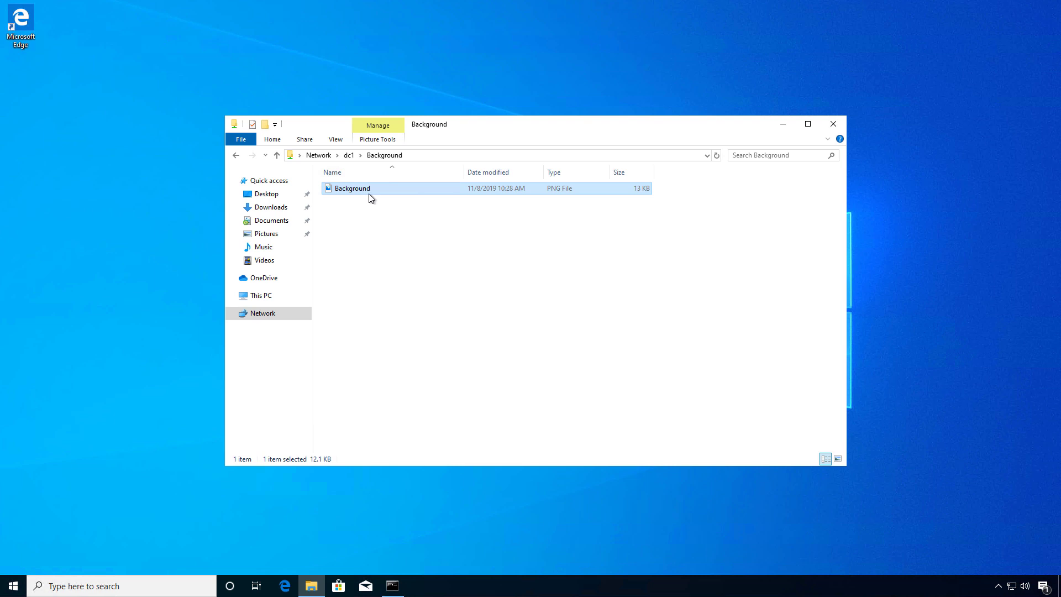
key("alt+F4")
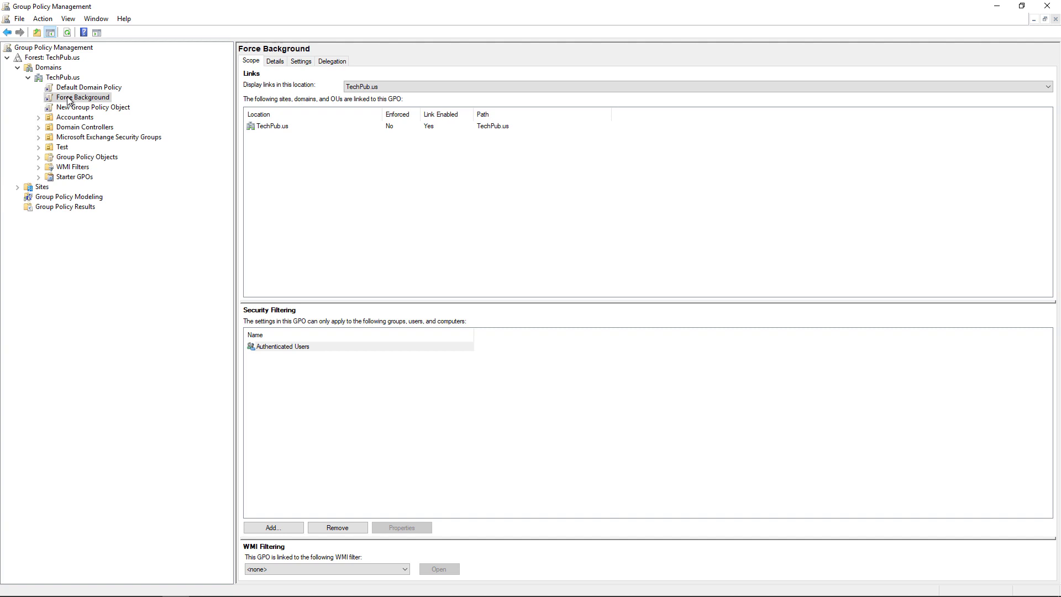
Step: Open the Force Background GPO in a maximized Group Policy Management Editor
right_click(67, 98)
left_click(91, 104)
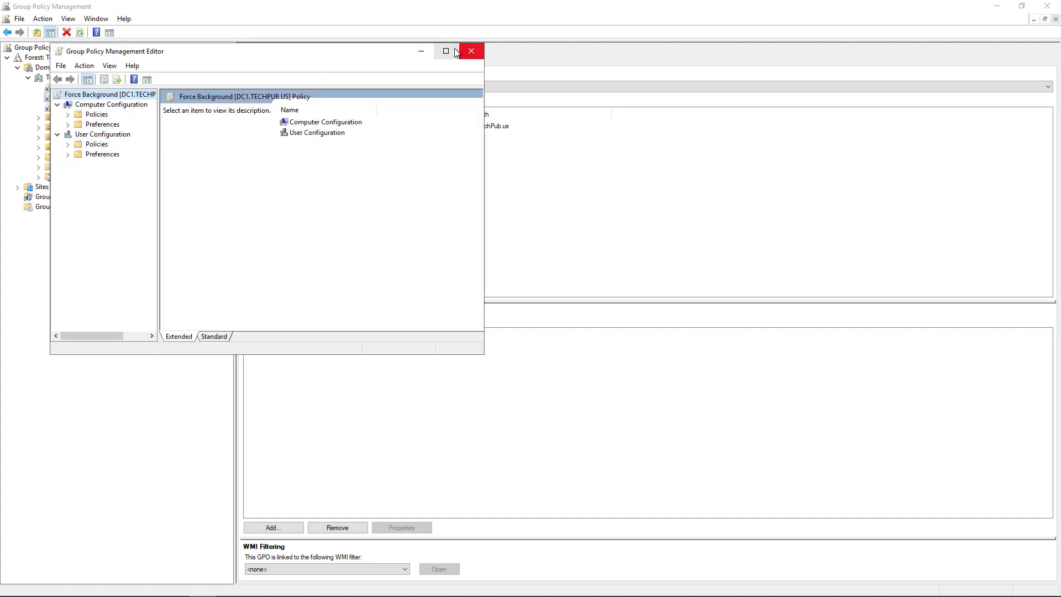
left_click_drag(378, 51, 570, 43)
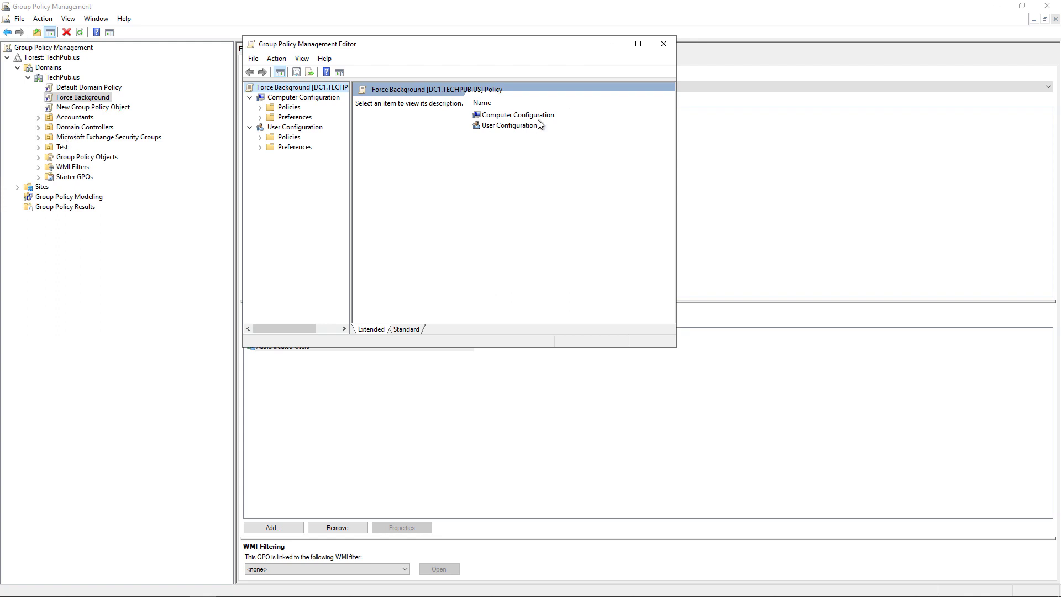
left_click(641, 45)
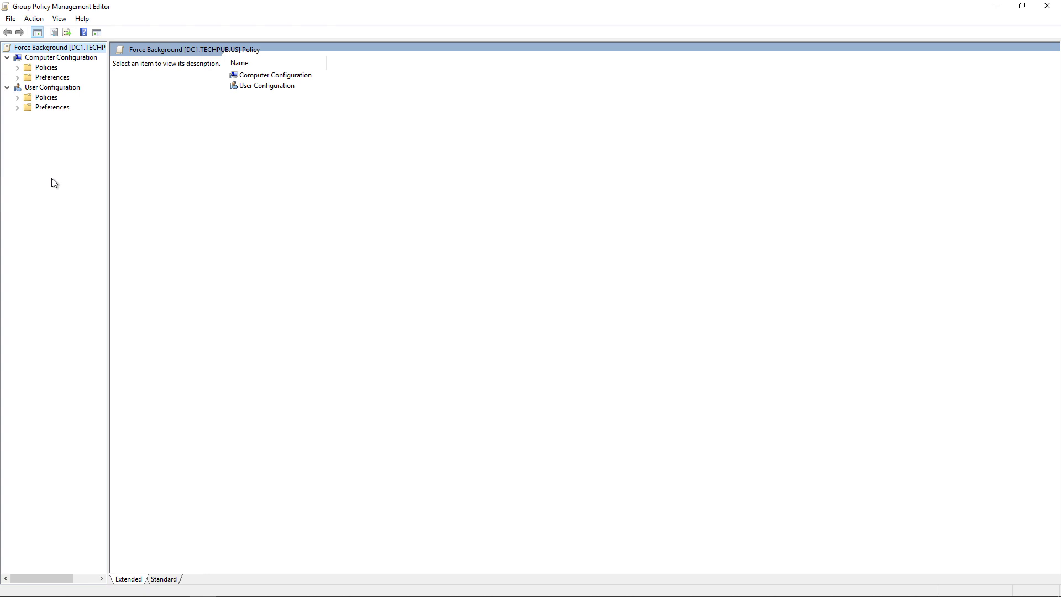
Step: Navigate to Administrative Templates > Desktop > Desktop and open the Desktop Wallpaper setting
left_click(18, 97)
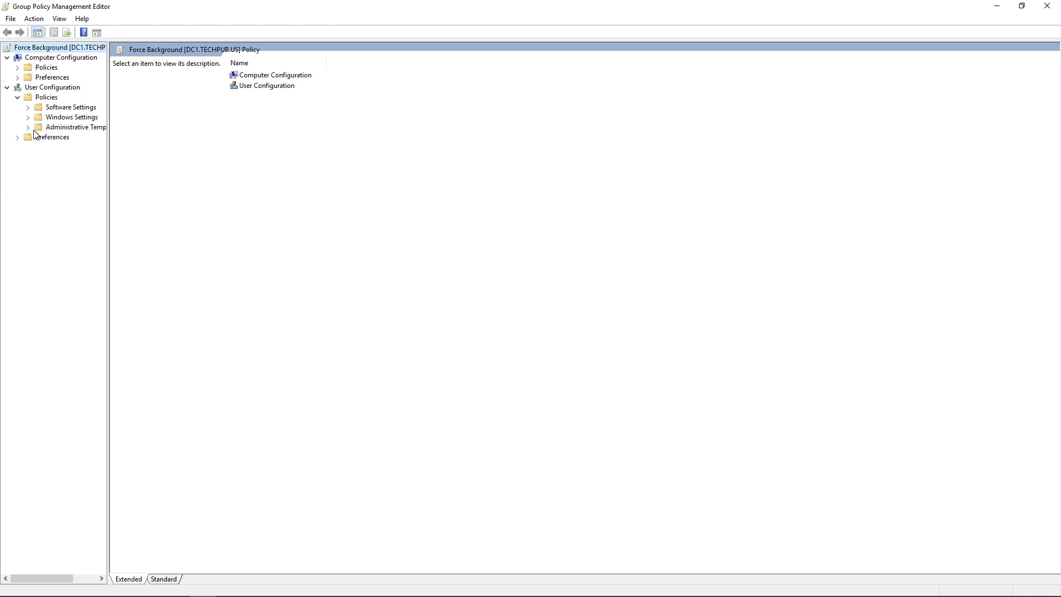
left_click(29, 127)
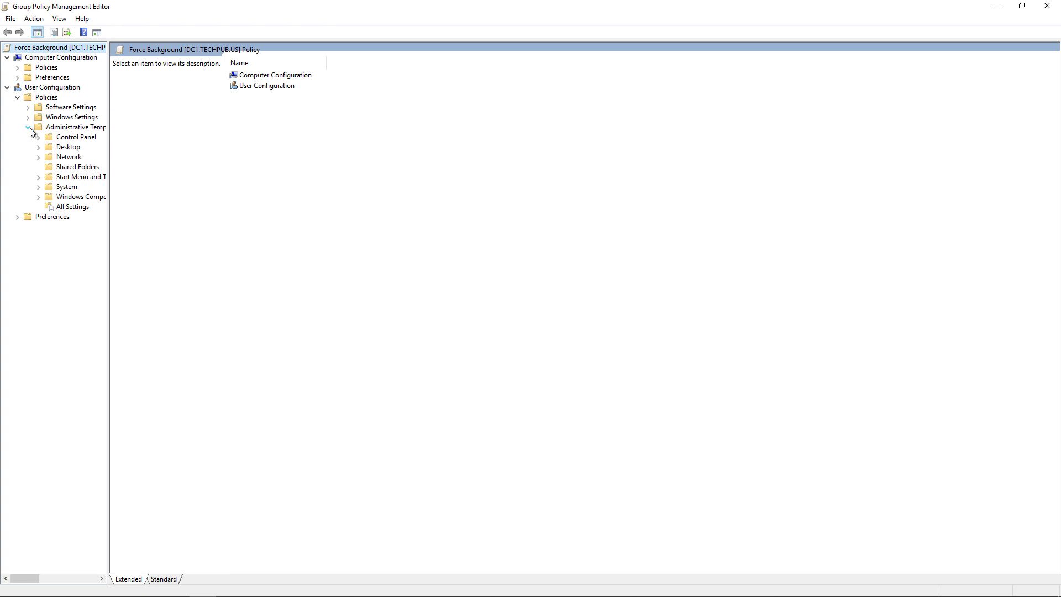
left_click(61, 147)
left_click(251, 86)
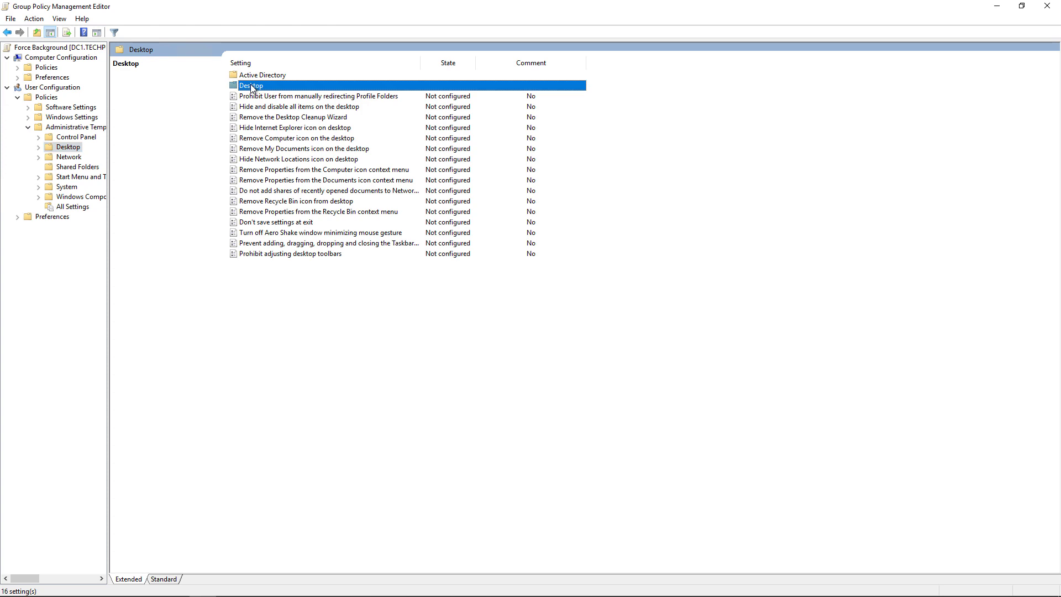
double_click(251, 86)
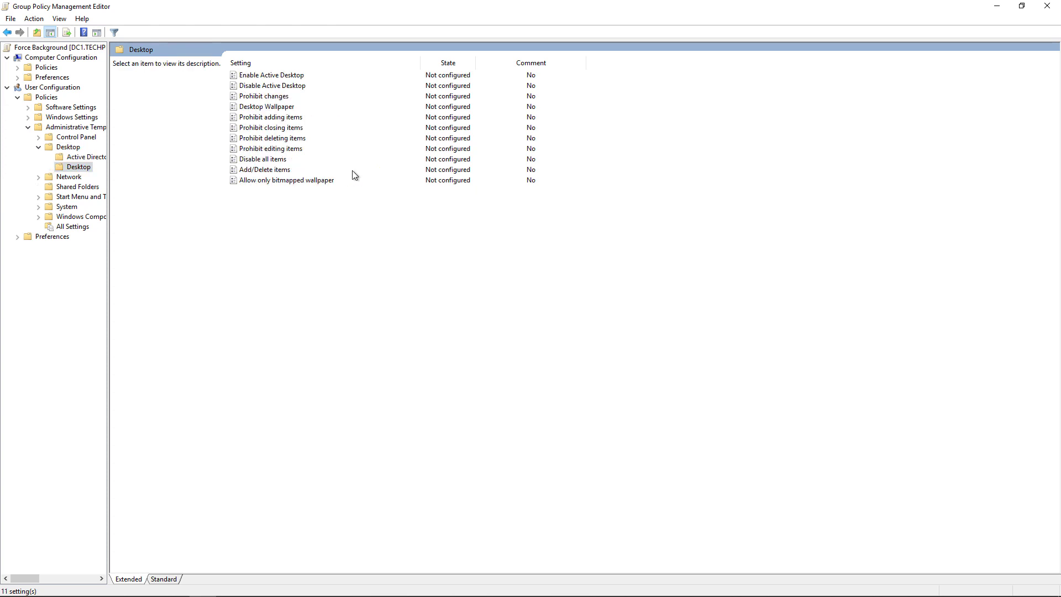
left_click(282, 109)
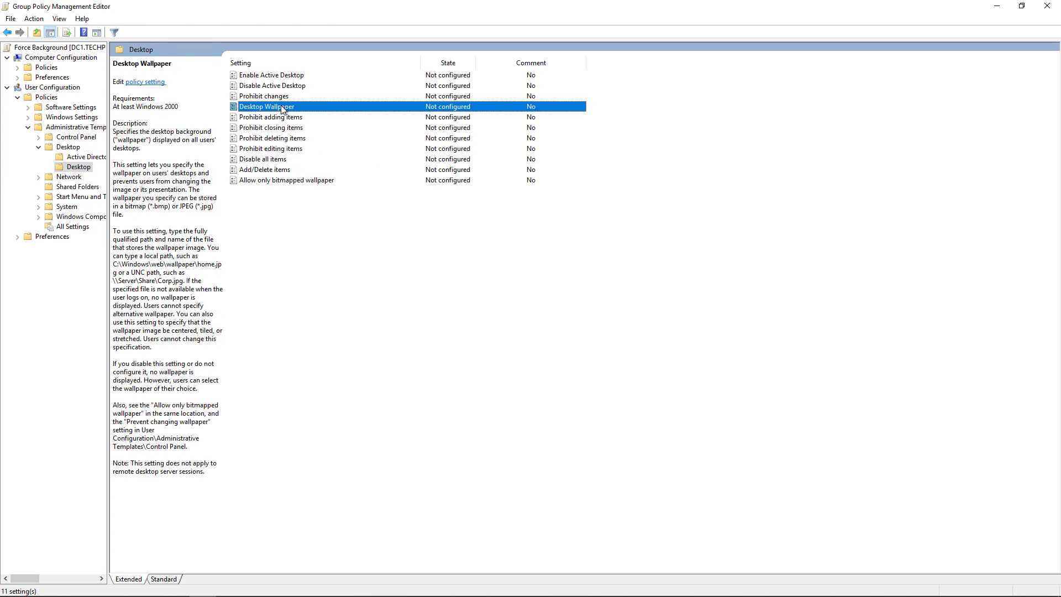
double_click(282, 109)
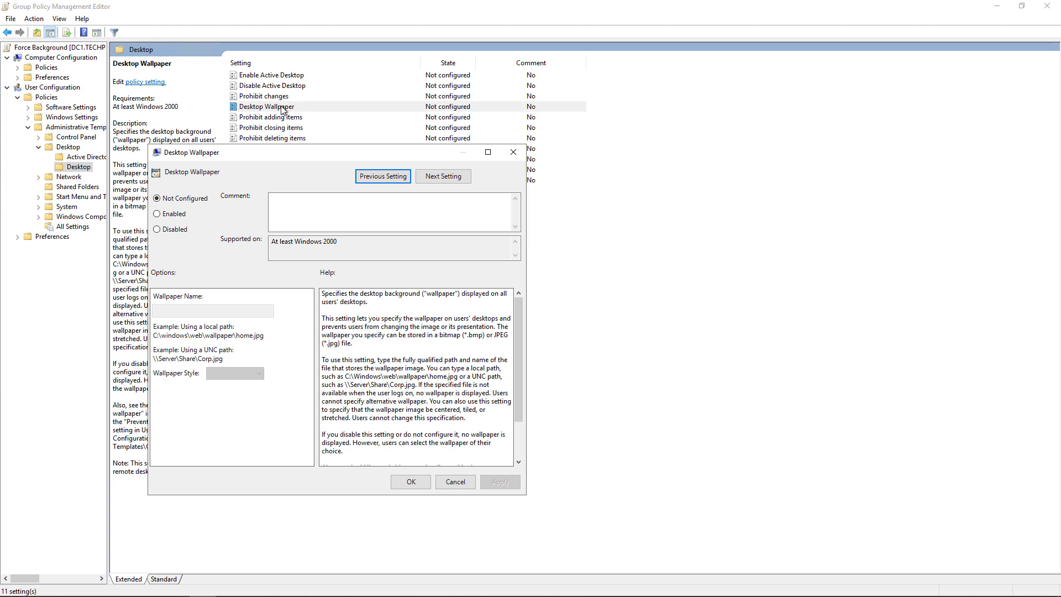
Step: Enable Desktop Wallpaper with wallpaper name \\dc1\background\background.png
left_click_drag(322, 151, 447, 106)
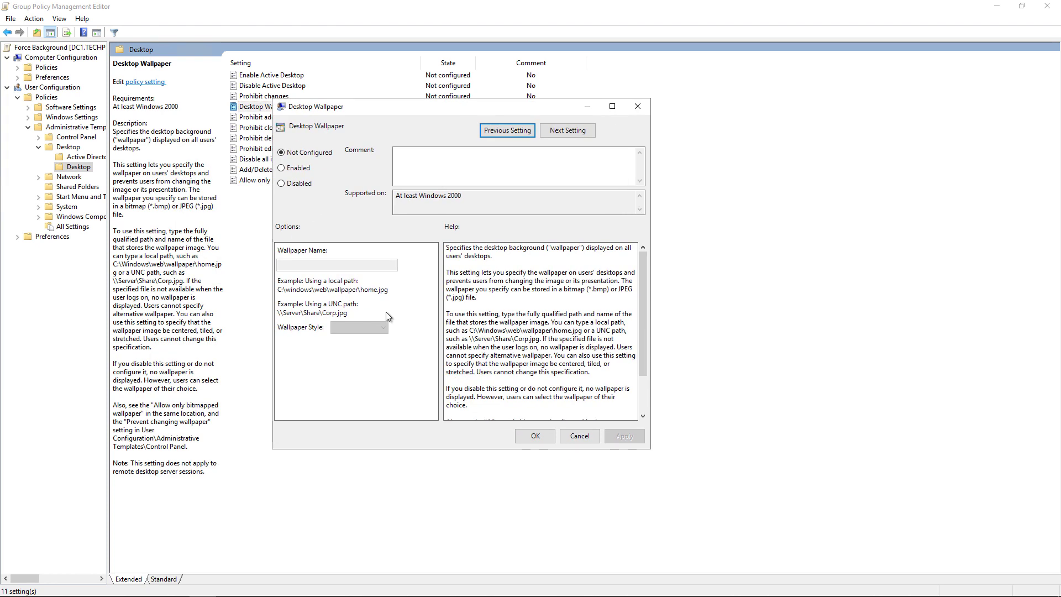
left_click(299, 169)
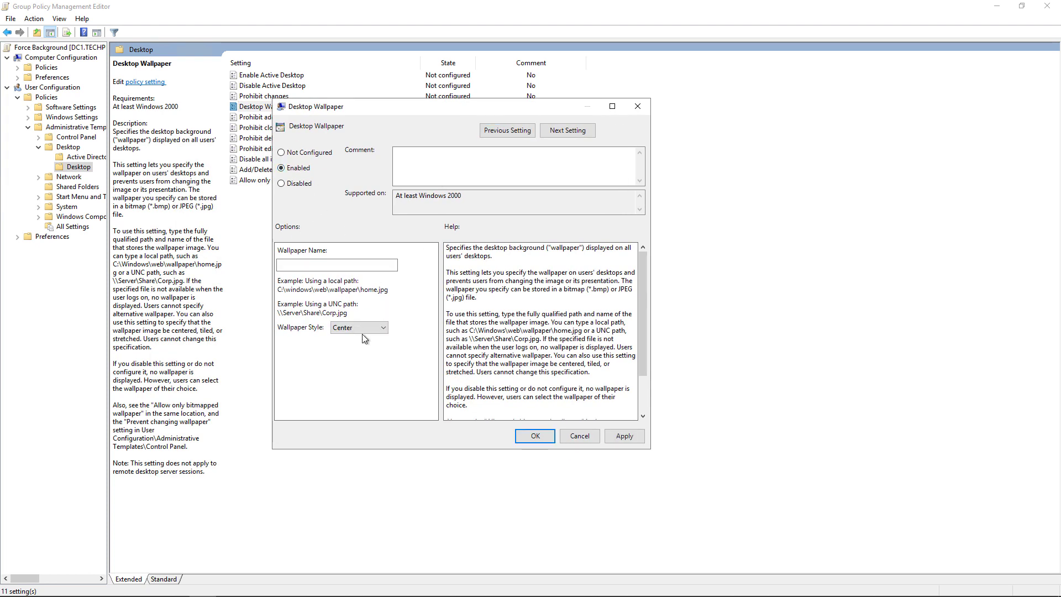
left_click(315, 268)
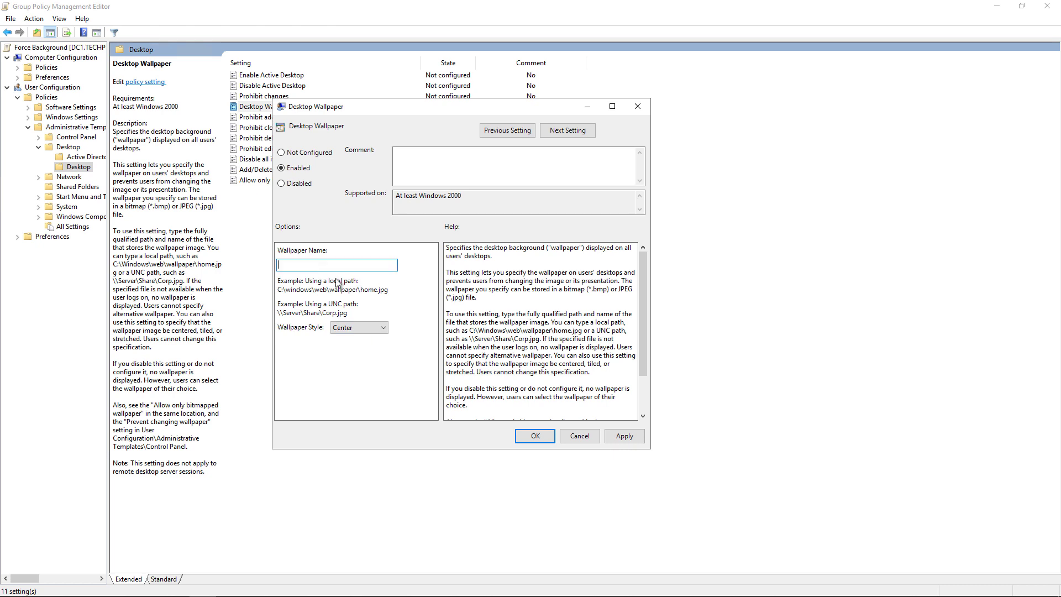
type("\\dc")
type("1\\")
type("background")
type("\ba")
type("ckgroun")
type("d.png")
Step: Copy the wallpaper path from the Wallpaper Name field
left_click_drag(388, 266, 253, 271)
right_click(303, 272)
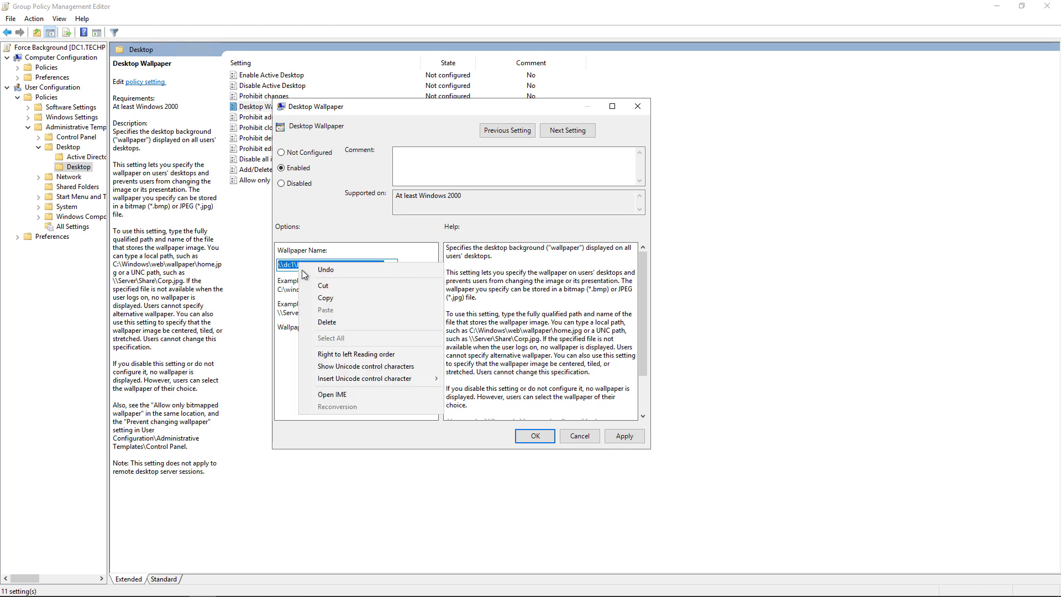
left_click(325, 297)
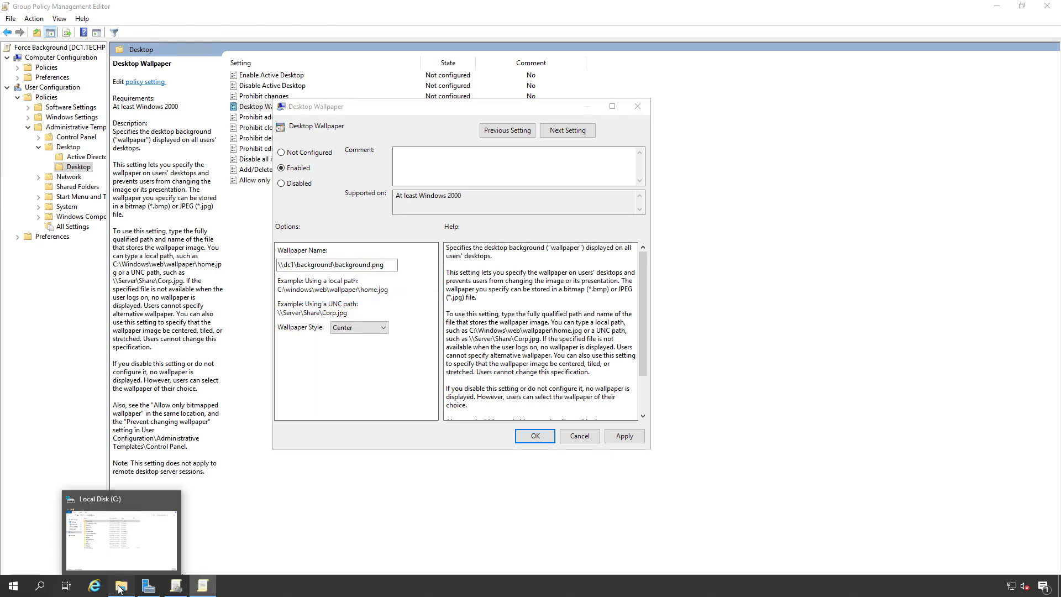
Step: Paste the copied UNC wallpaper path into the Local Disk (C:) address bar to verify it opens
left_click(119, 589)
left_click(578, 178)
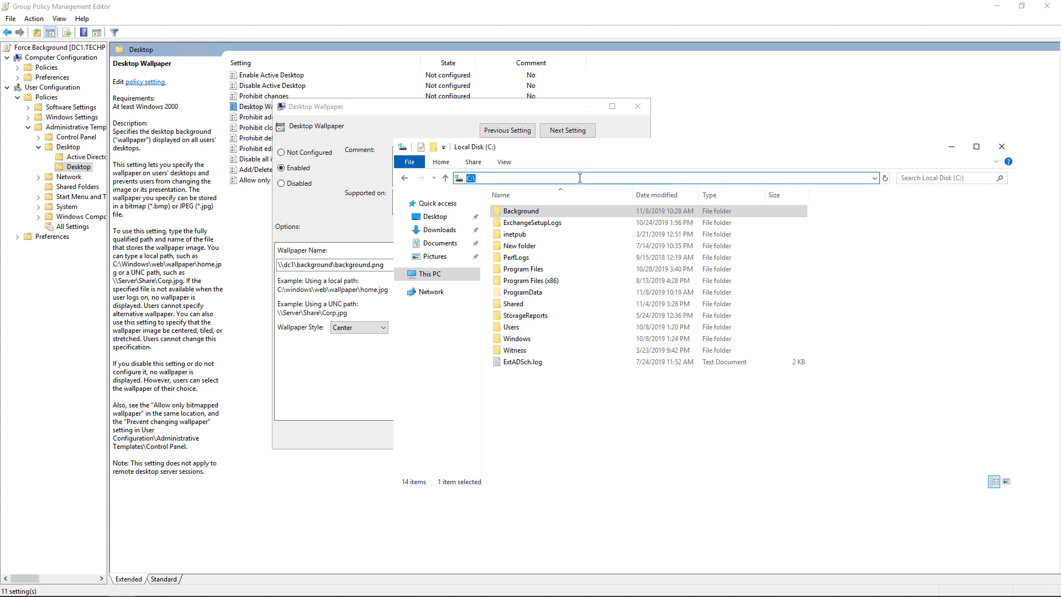
right_click(579, 178)
left_click(595, 227)
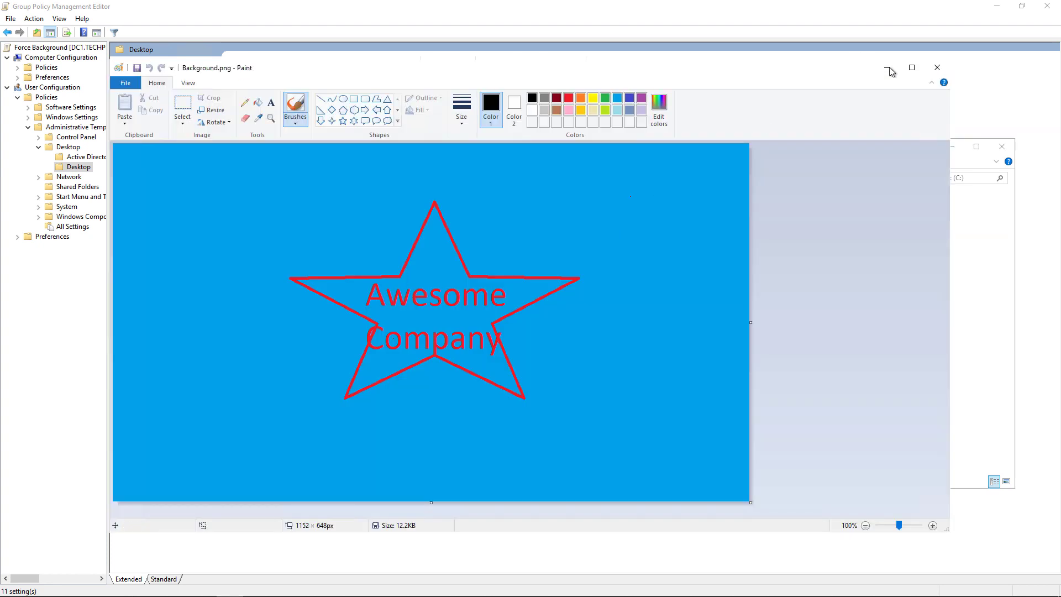
Step: Close Paint and Explorer, then save the Desktop Wallpaper policy as Enabled
left_click(937, 68)
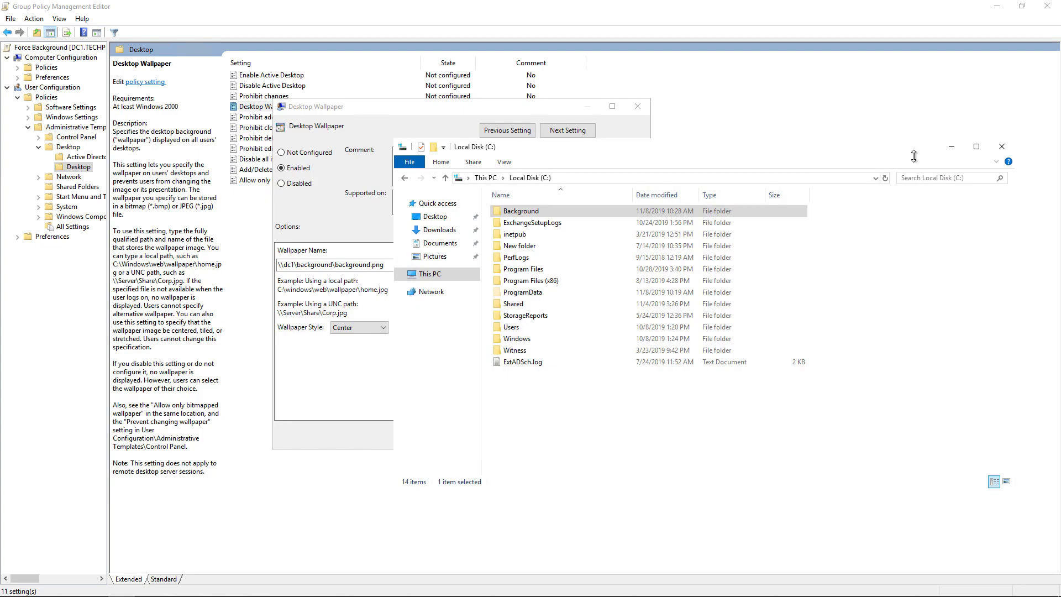
left_click(1002, 146)
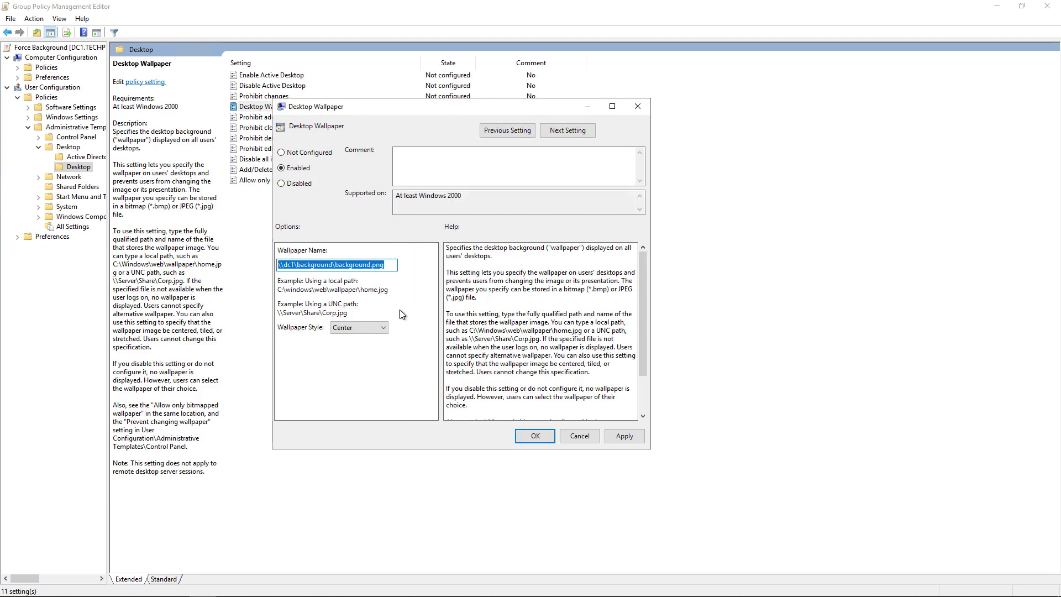
left_click(395, 266)
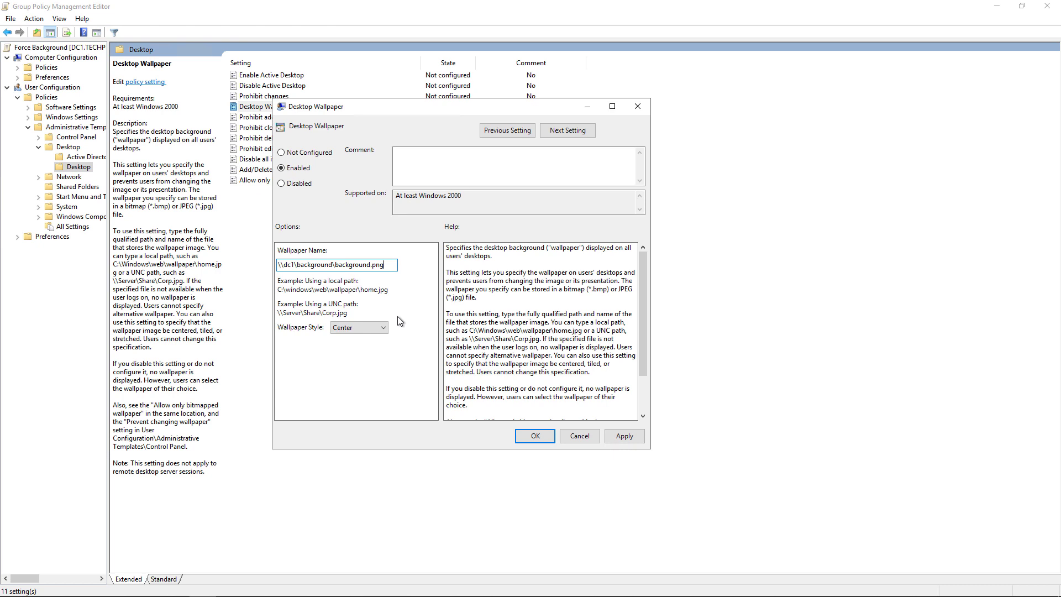
key("Return")
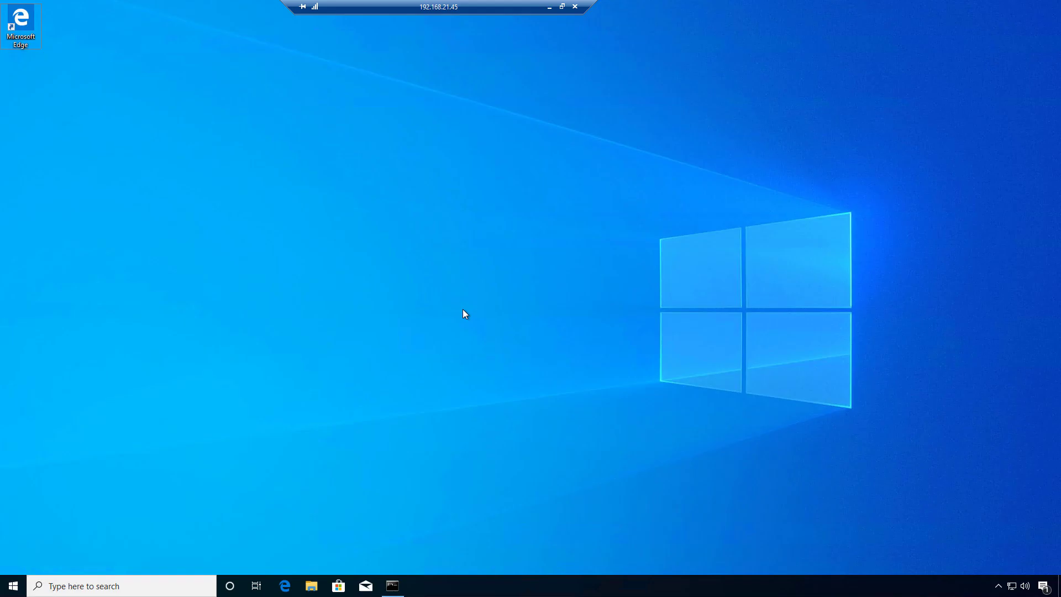
Step: Clear the Command Prompt window with cls
left_click(393, 586)
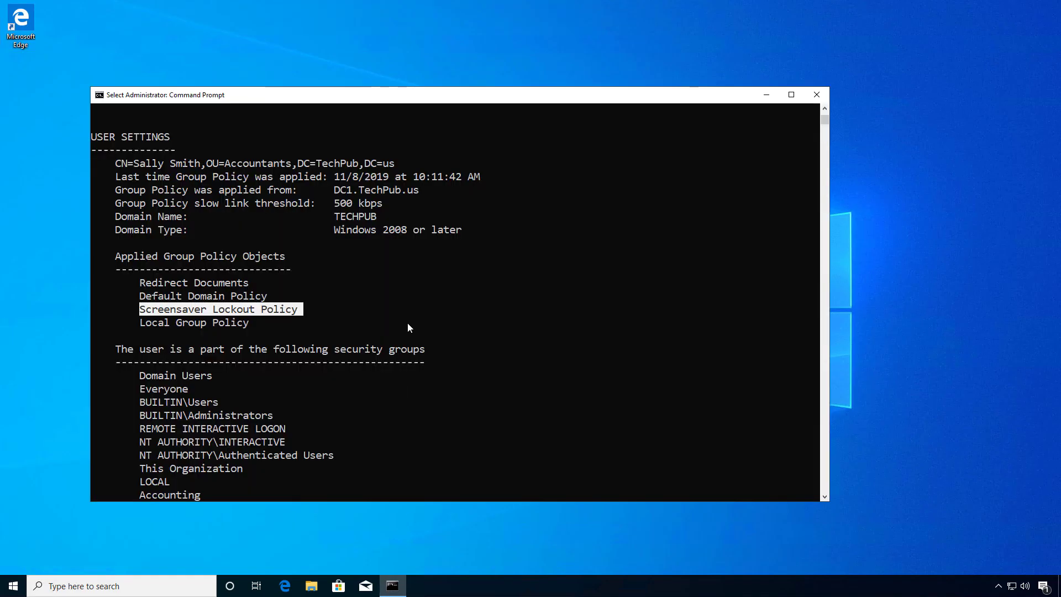
key("Escape")
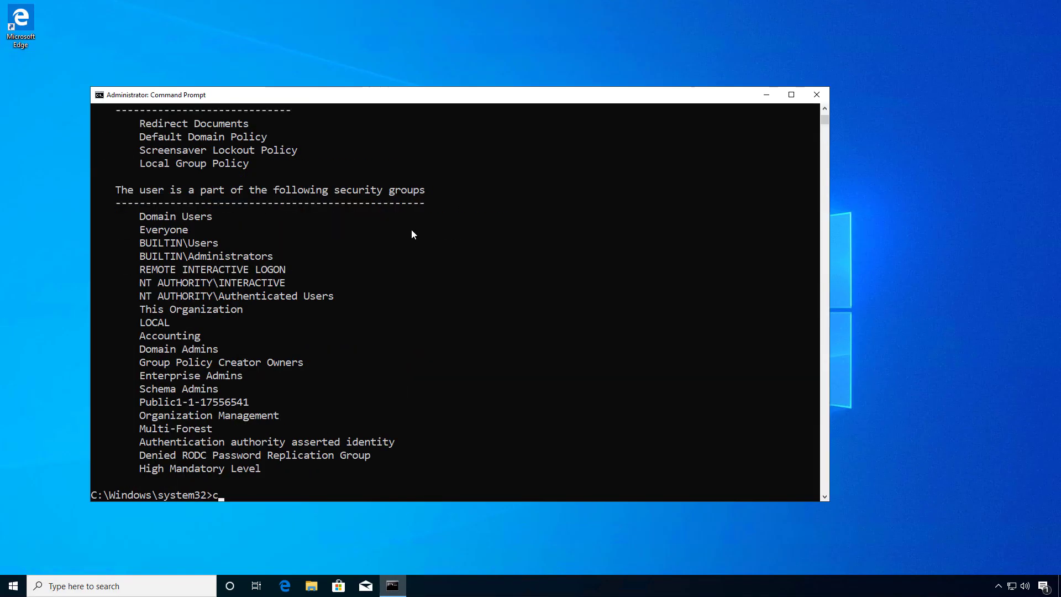
type("cls")
key("Return")
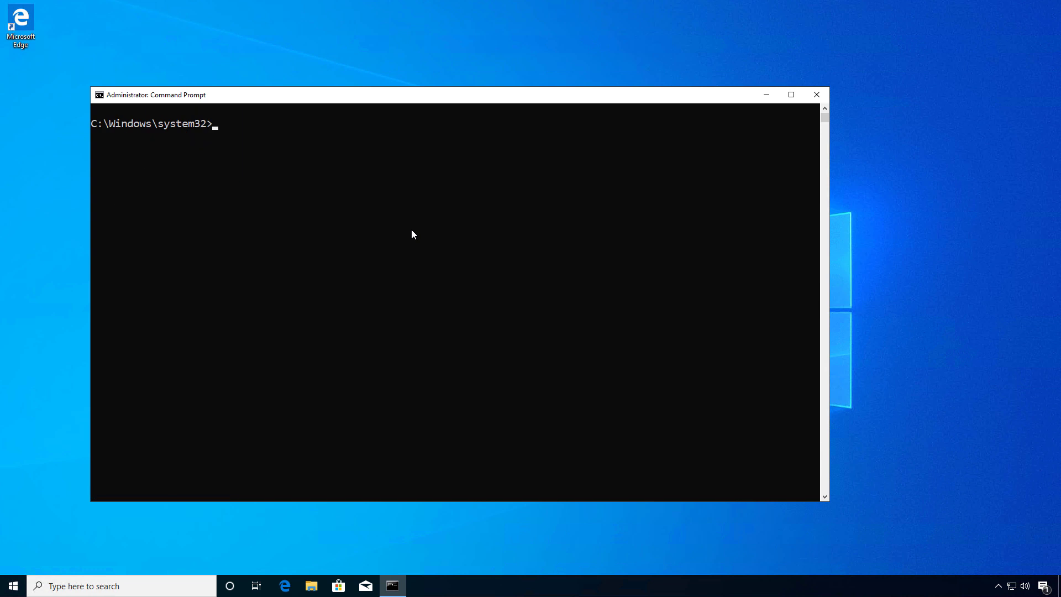
Step: Run gpupdate /force and answer y to log off so user policies apply
type("gpupdate /force")
key("Return")
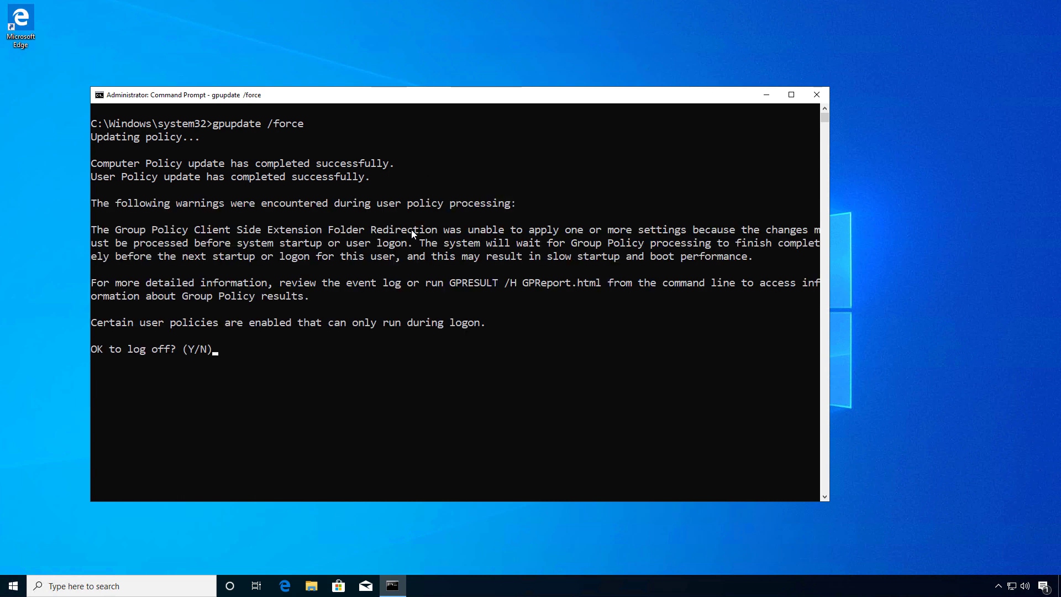
type("y")
key("Return")
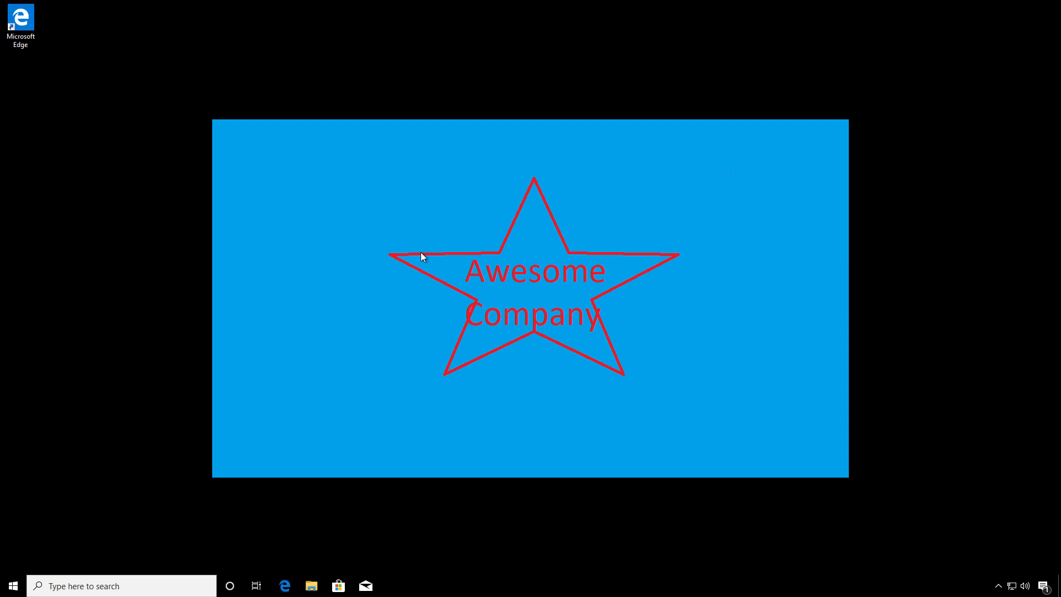
Step: Open Personalize from the desktop's right-click menu to view the managed Background settings
right_click(405, 208)
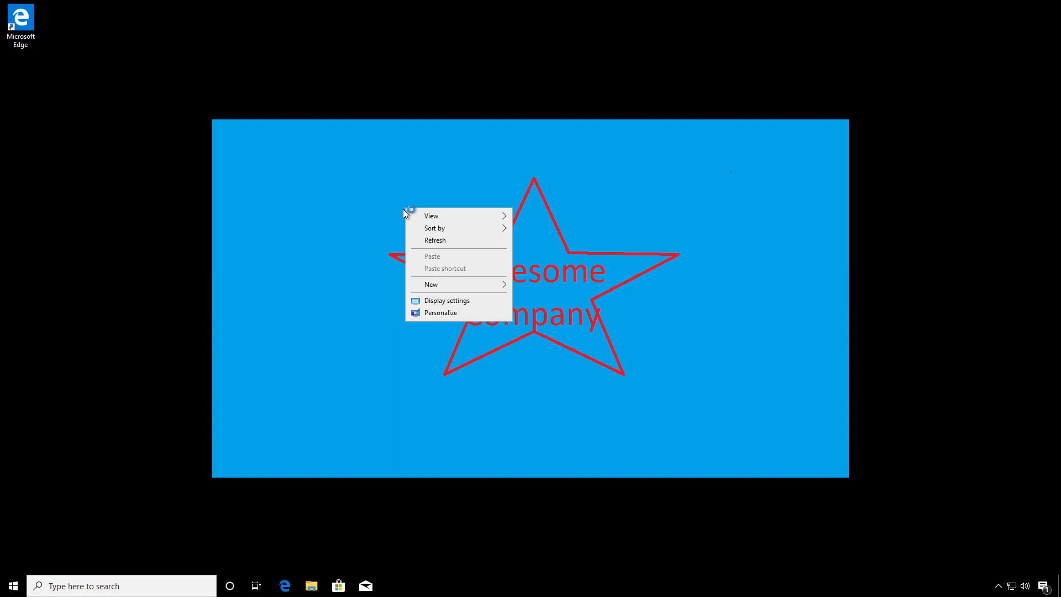
left_click(426, 313)
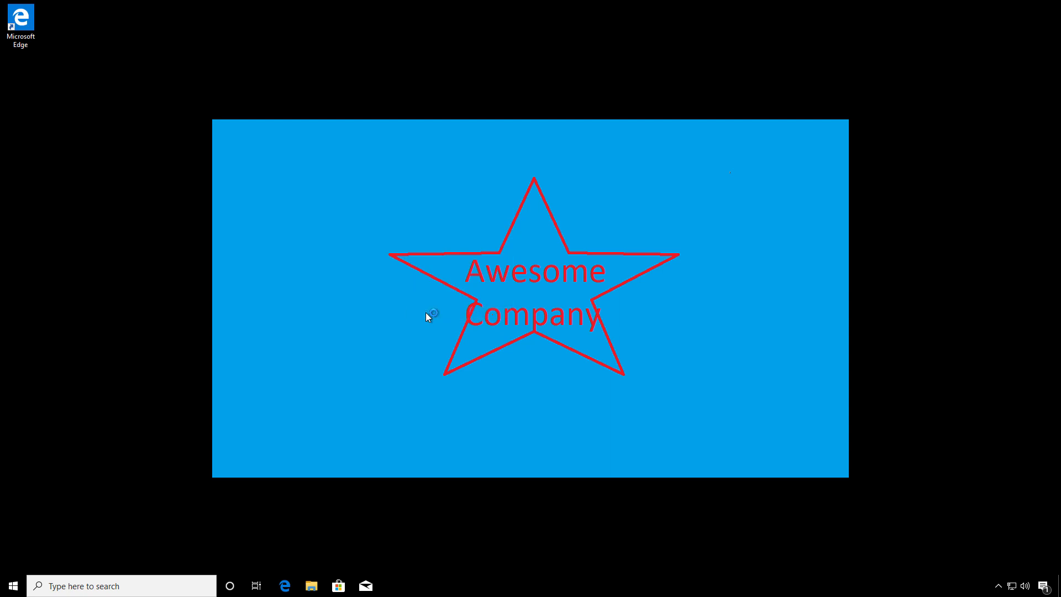